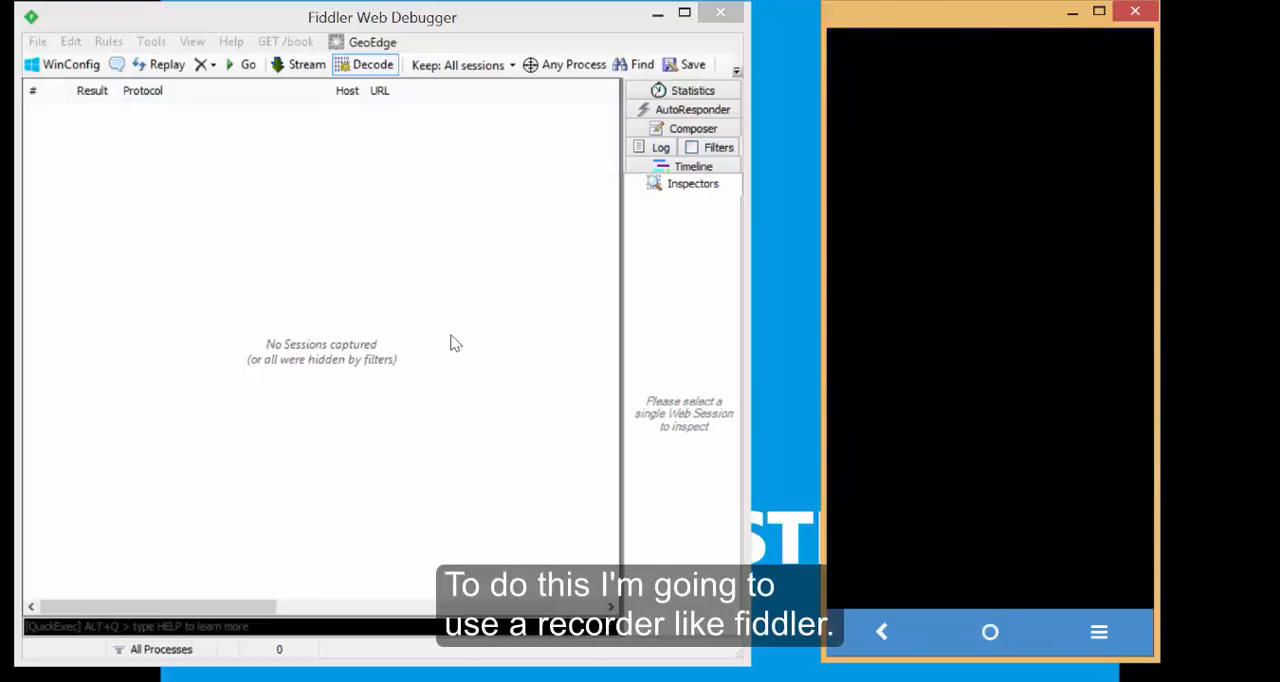
left_click(449, 326)
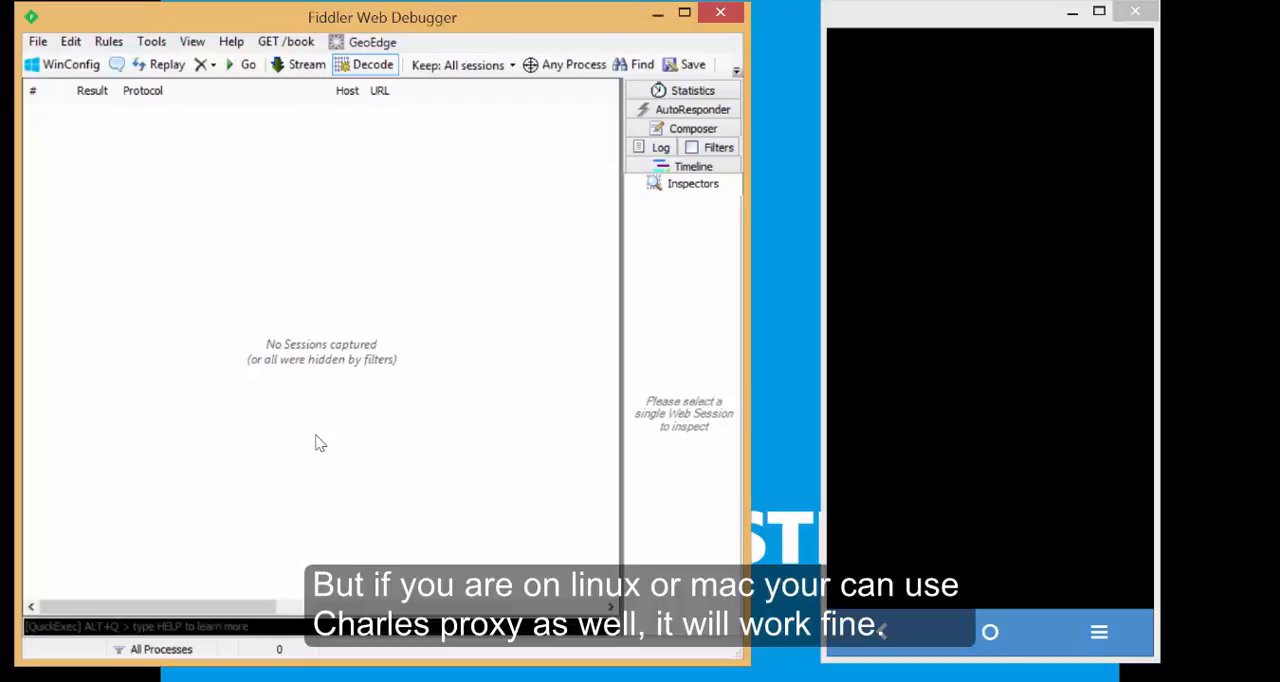
left_click(945, 367)
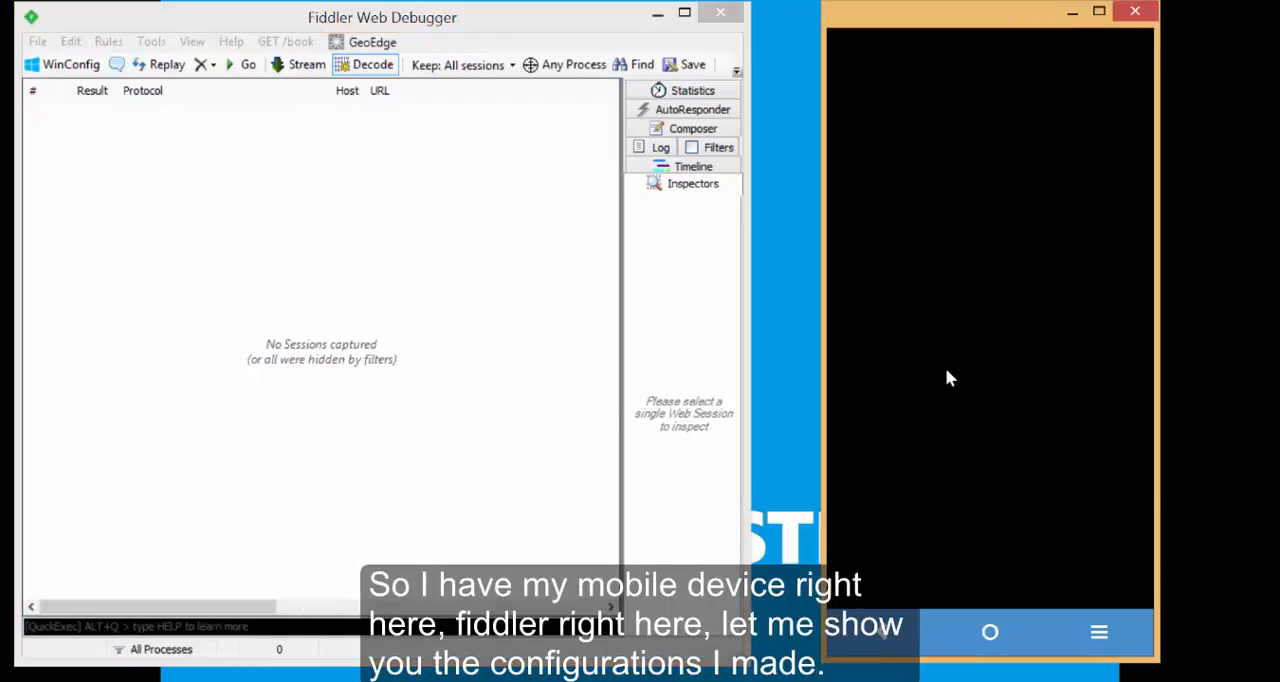
left_click(316, 207)
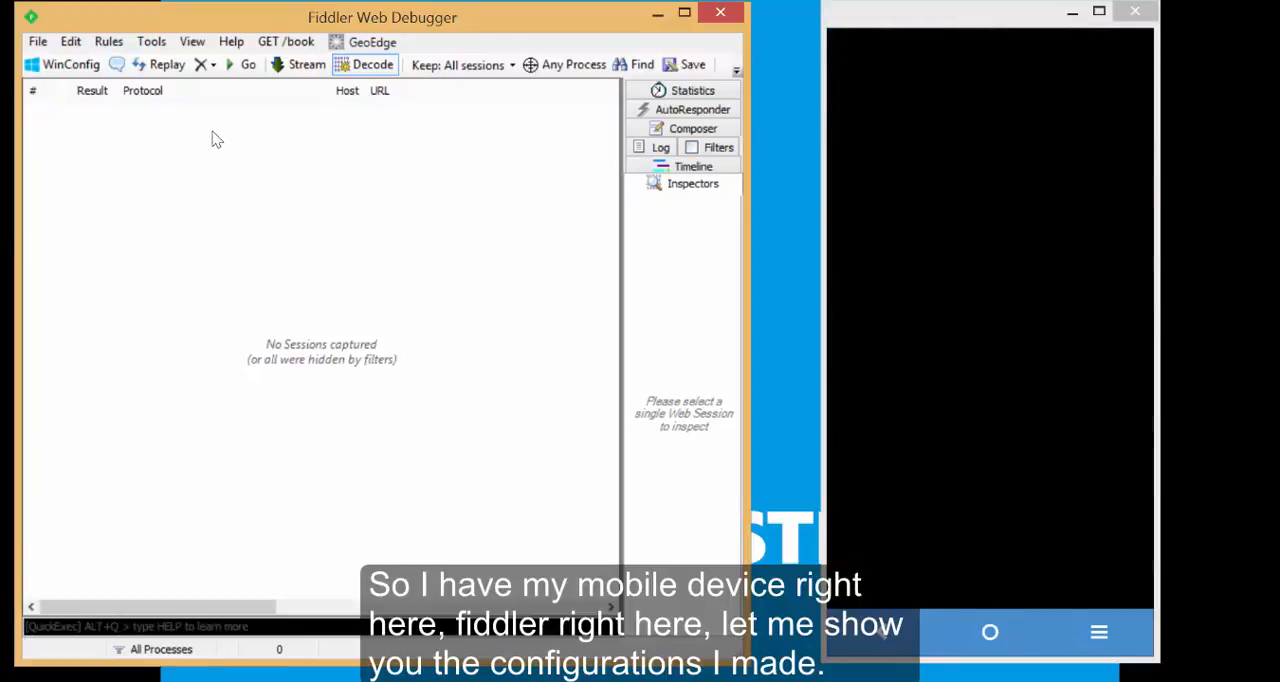
Review the HTTPS decryption settings, root certificate export actions and remote connection settings in Fiddler Options.
left_click(151, 41)
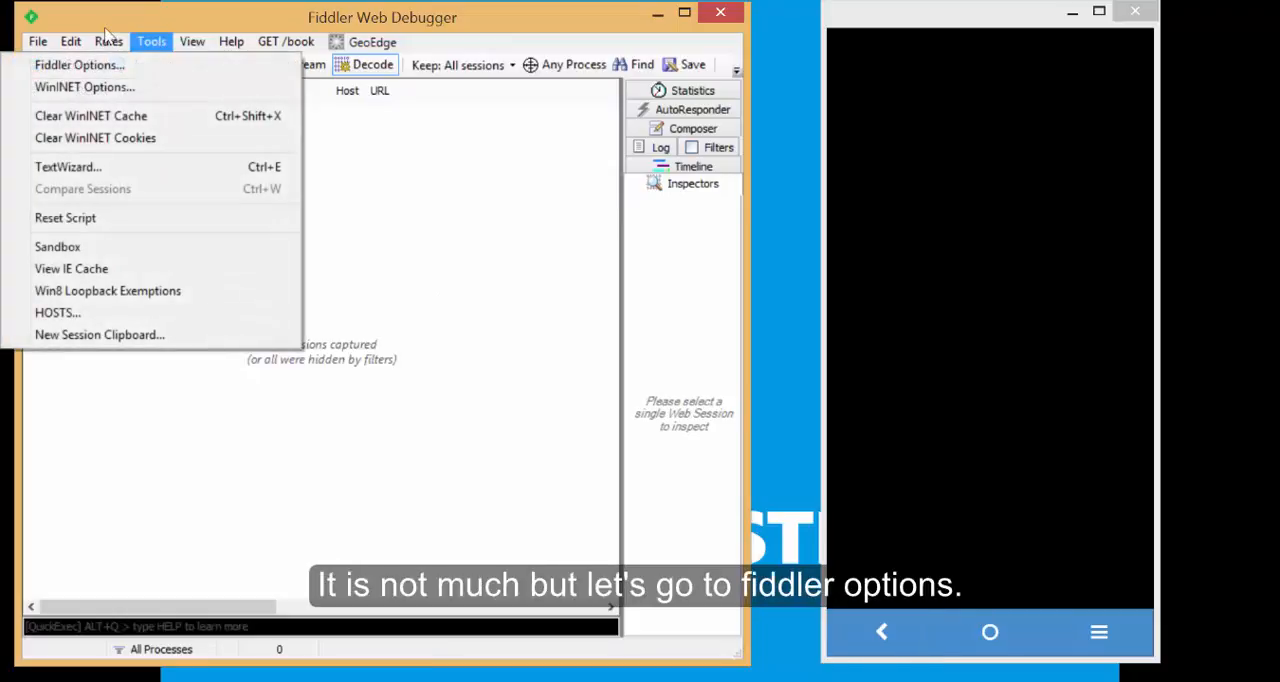
left_click(102, 56)
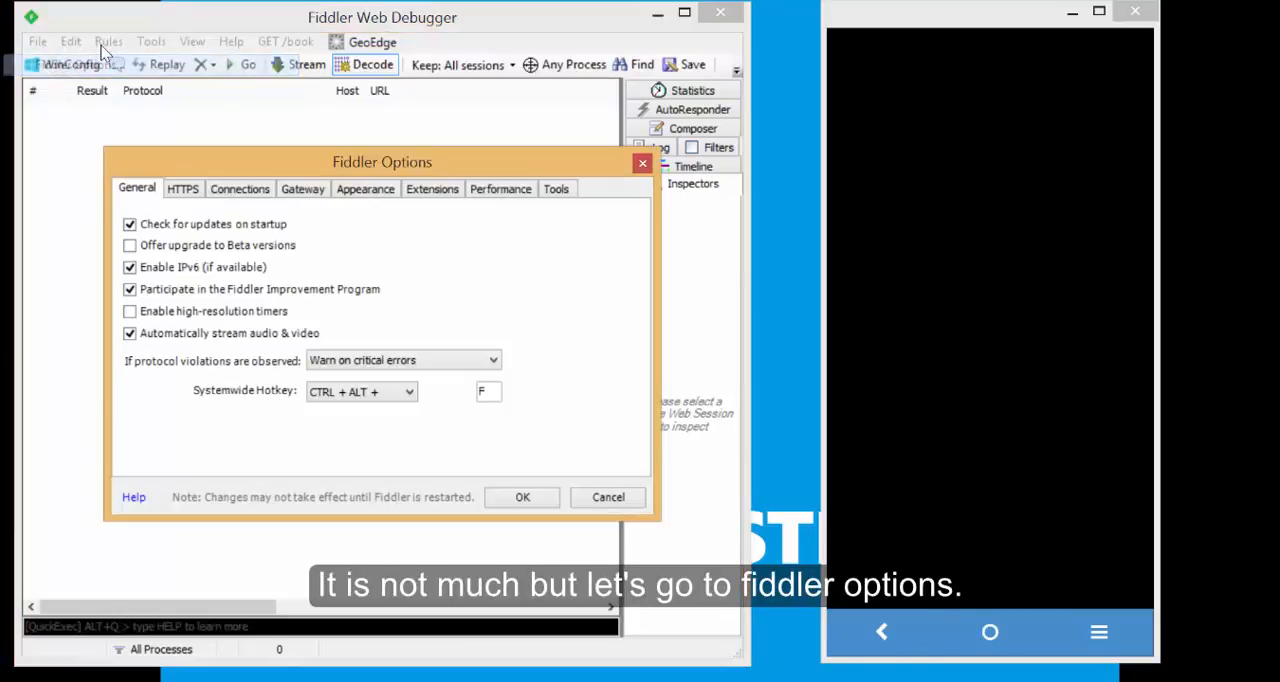
left_click(183, 190)
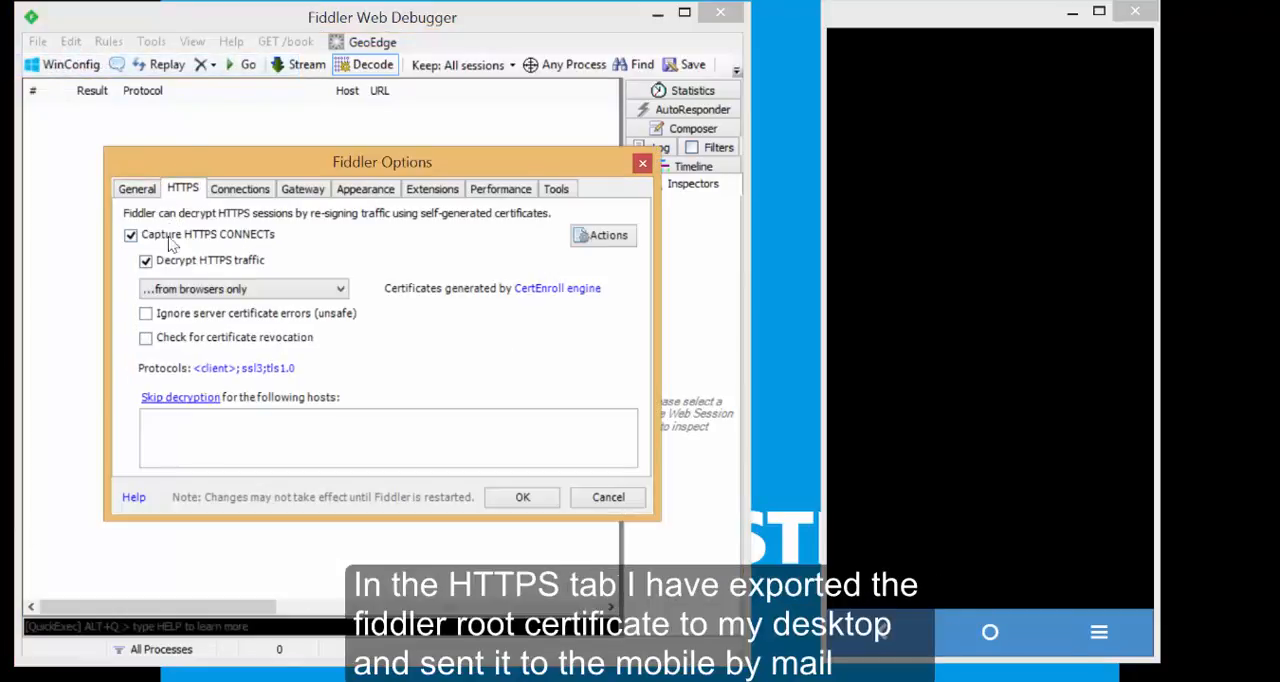
left_click(610, 236)
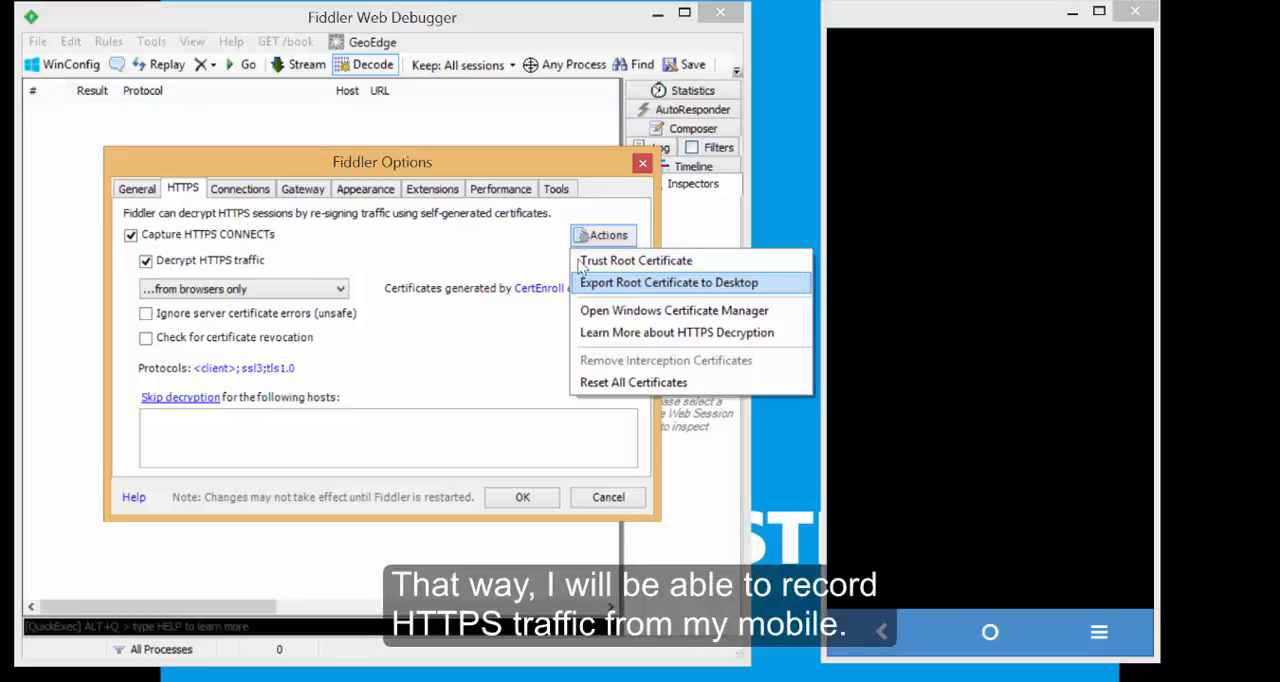
left_click(493, 255)
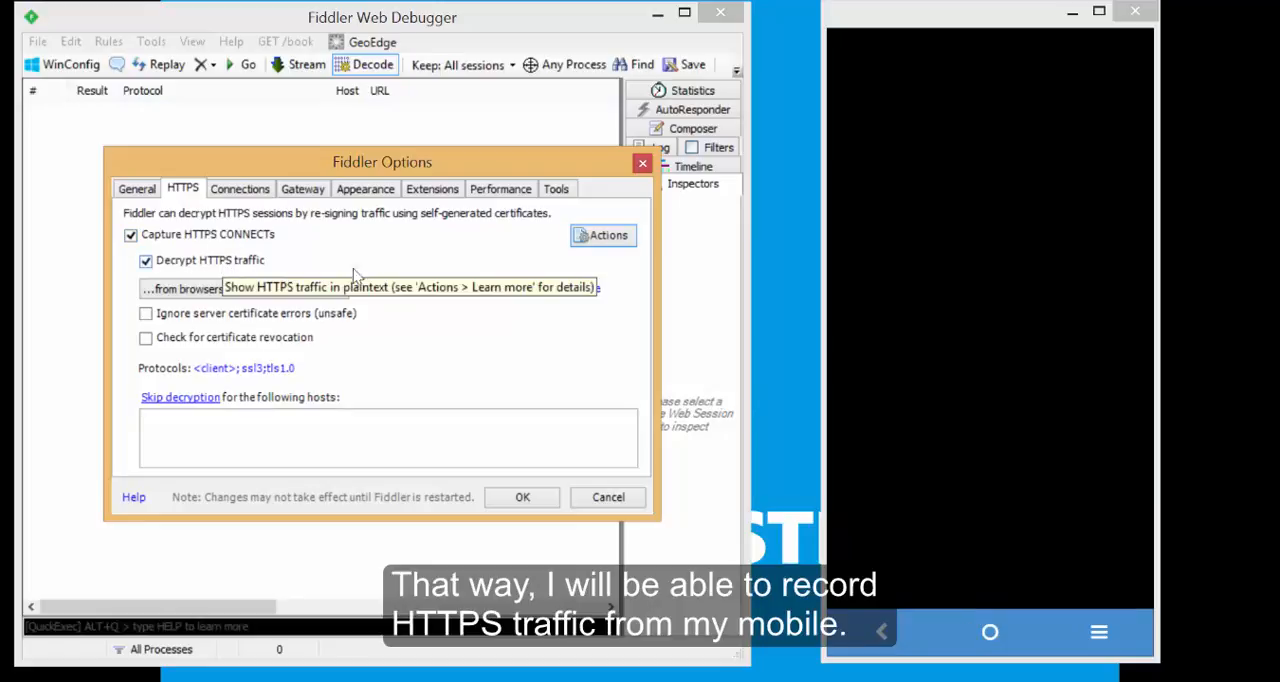
left_click(243, 189)
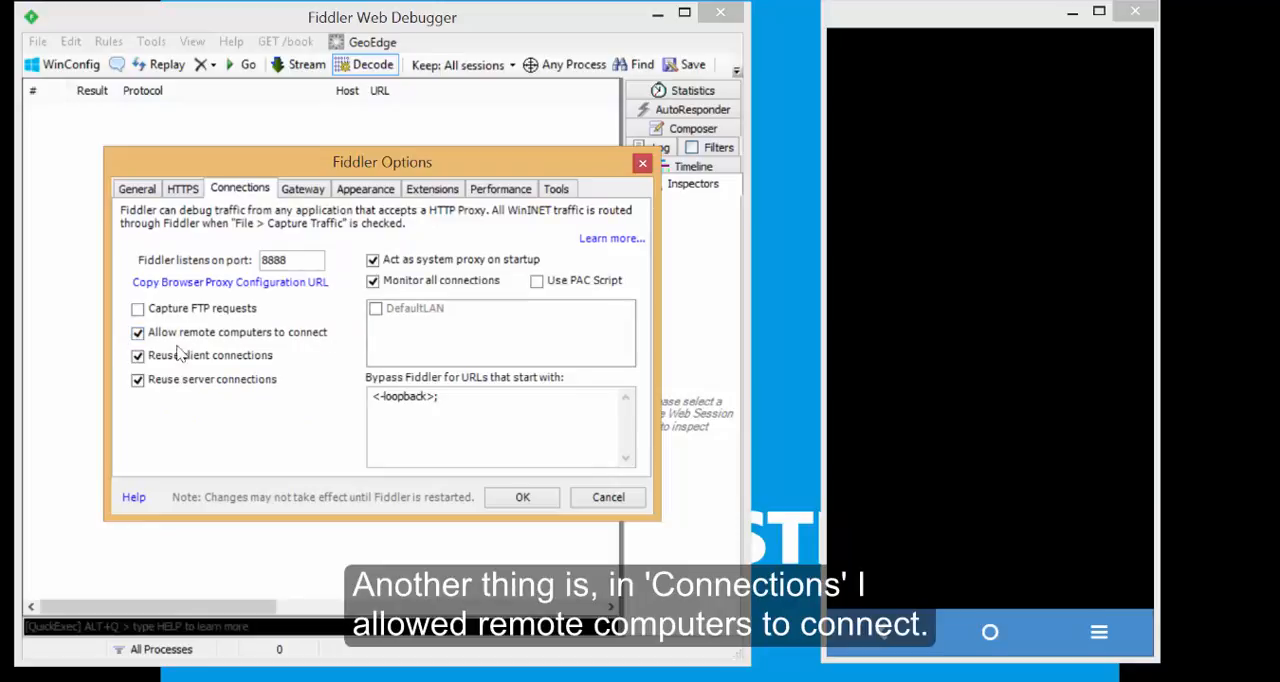
left_click(523, 498)
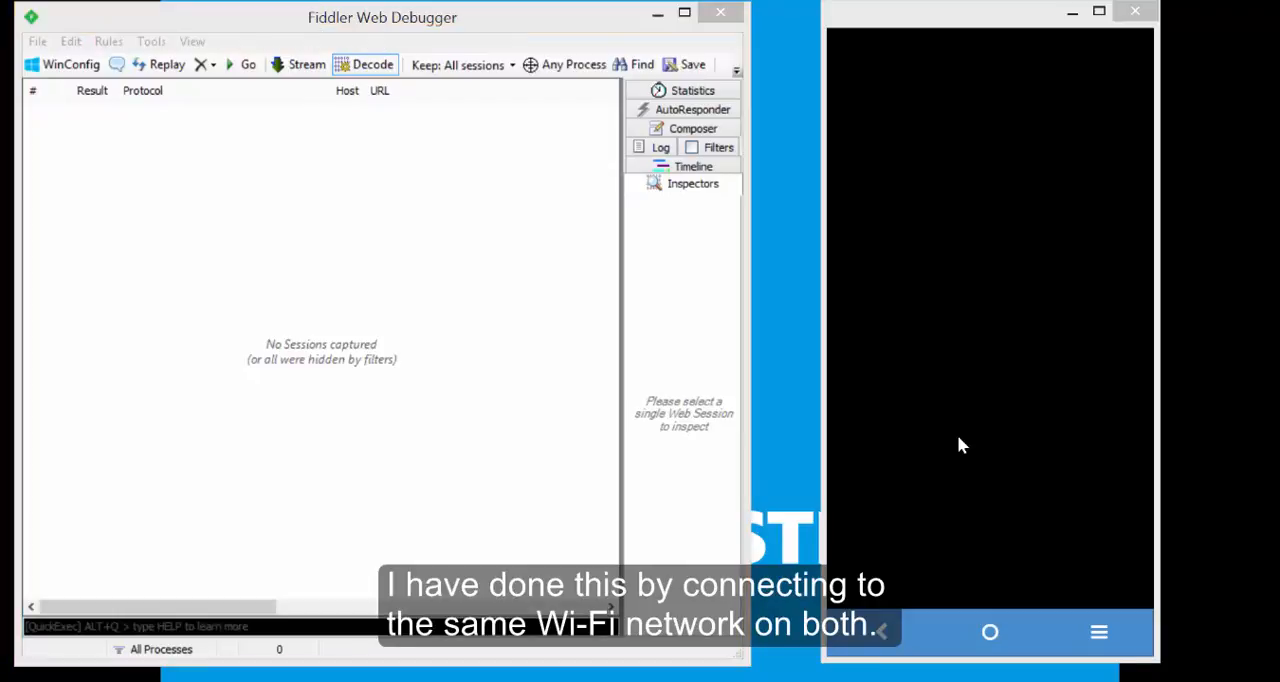
Unlock the mirrored phone with its unlock pattern and open its Wi-Fi network settings.
left_click(958, 438)
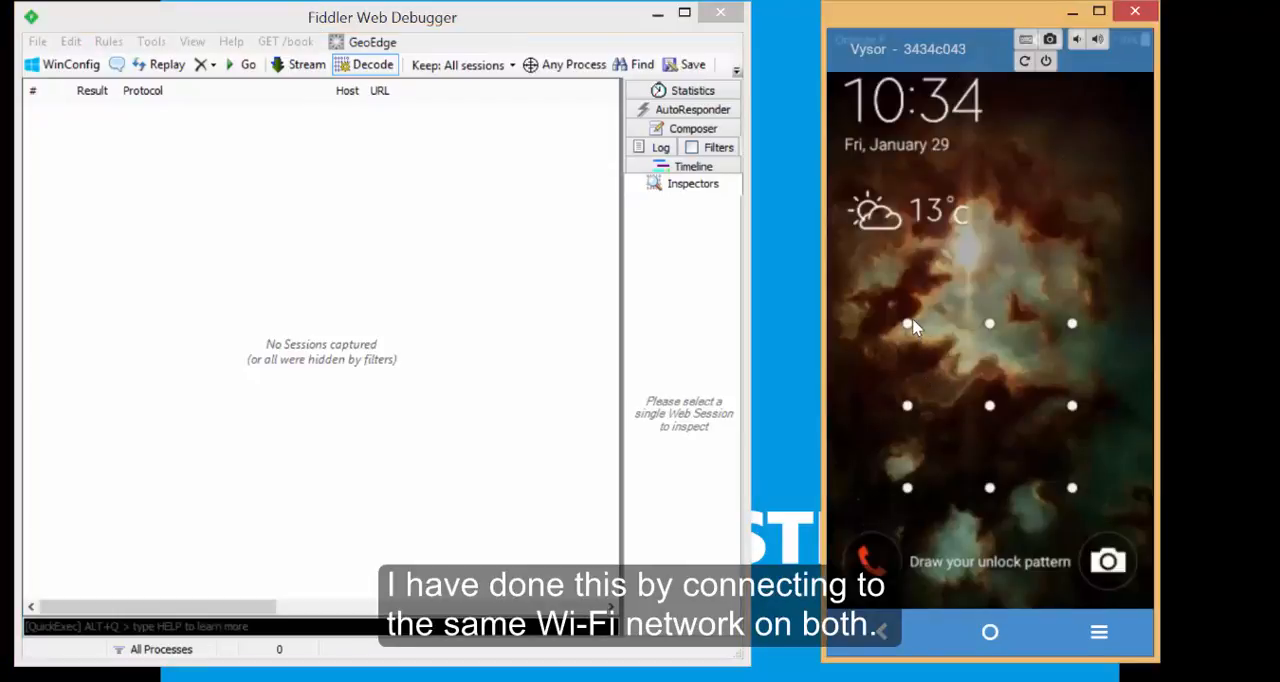
mouse_move(910, 325)
left_mouse_down()
mouse_move(906, 495)
mouse_move(1062, 495)
mouse_move(1072, 325)
left_mouse_up()
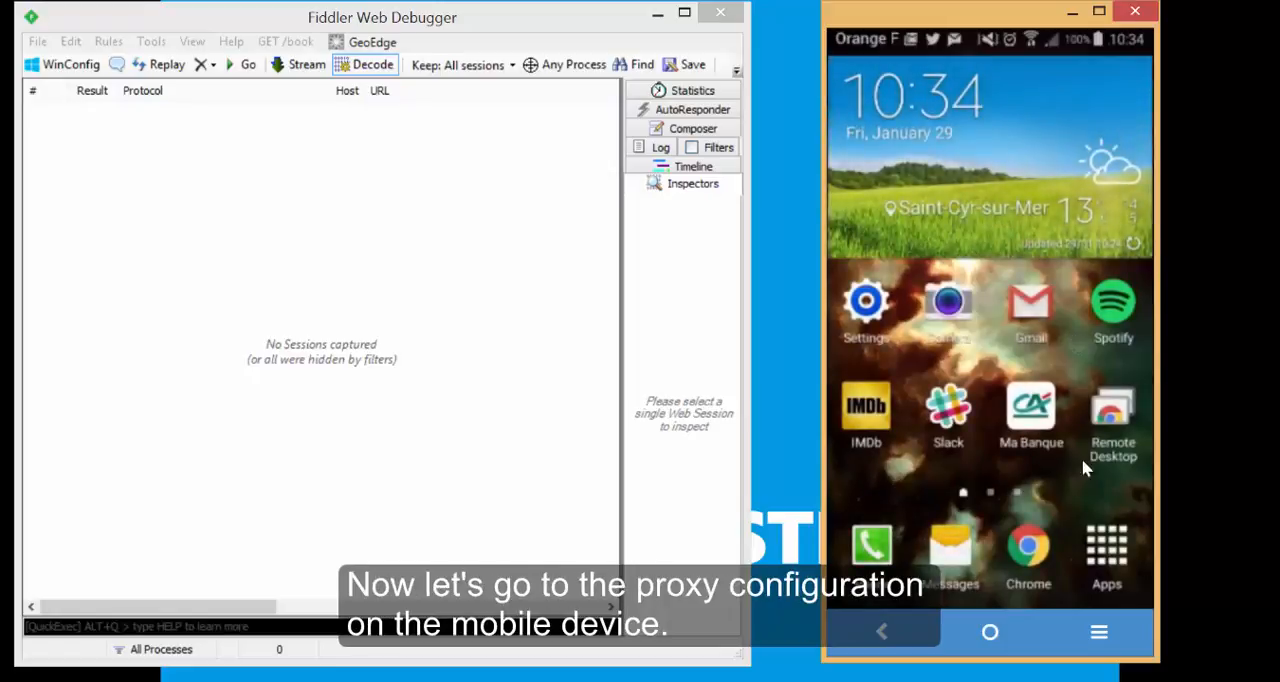
left_click(1107, 555)
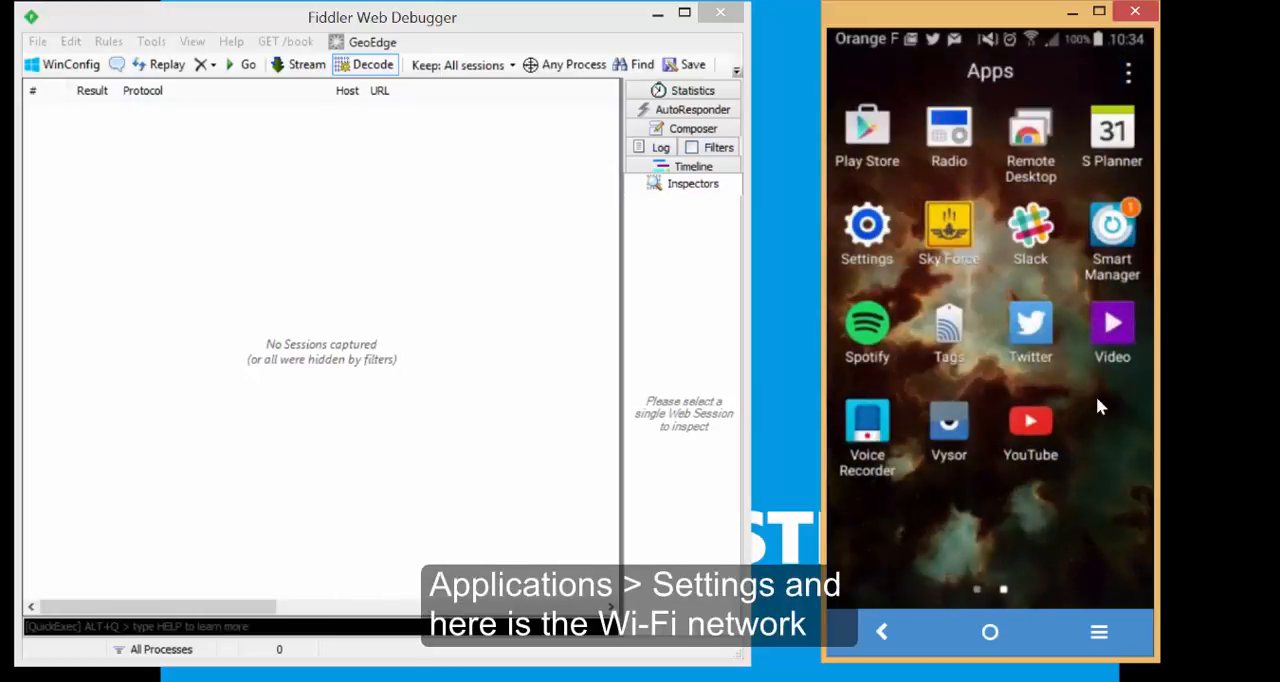
left_click(868, 228)
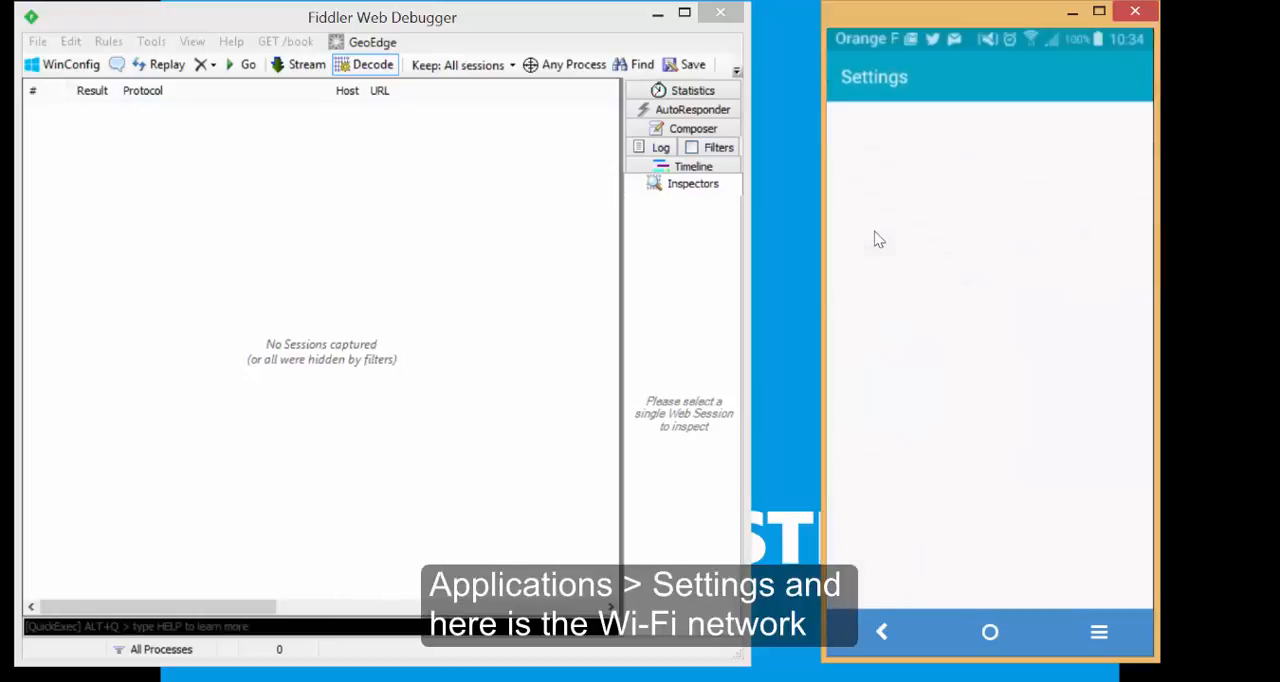
left_click(926, 459)
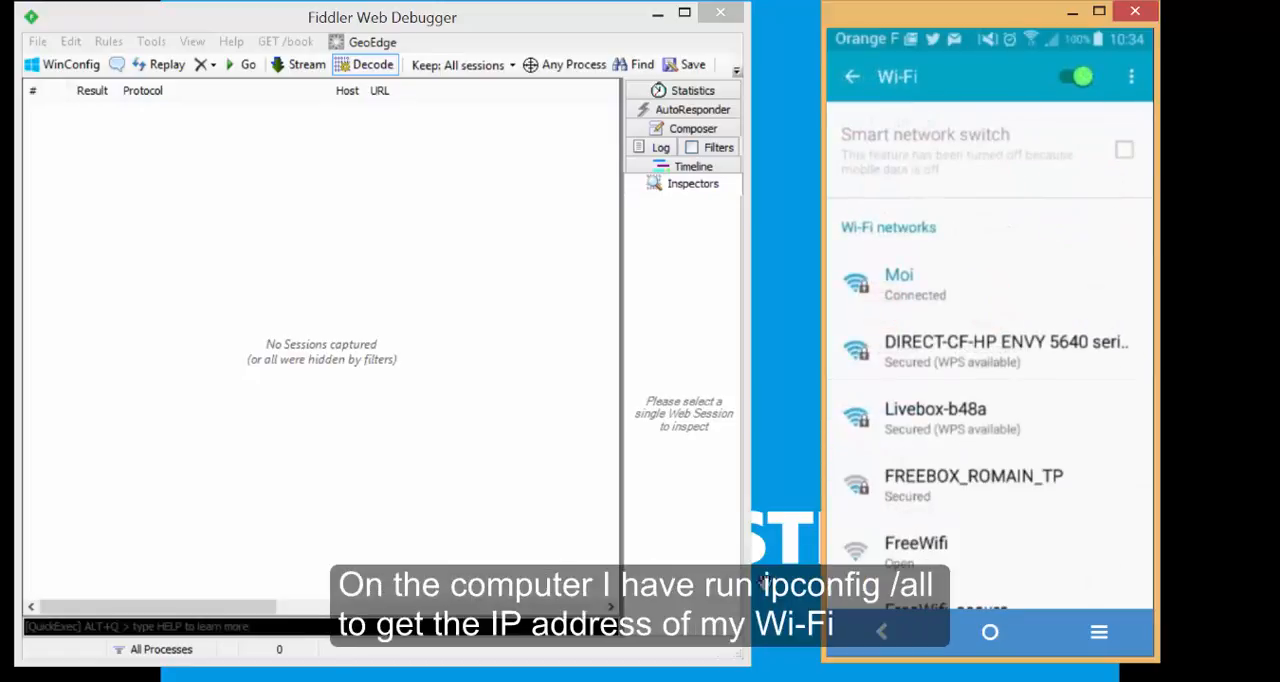
Look up the computer's Wi-Fi IPv4 address in the ipconfig output in the Command Prompt window.
left_click(712, 680)
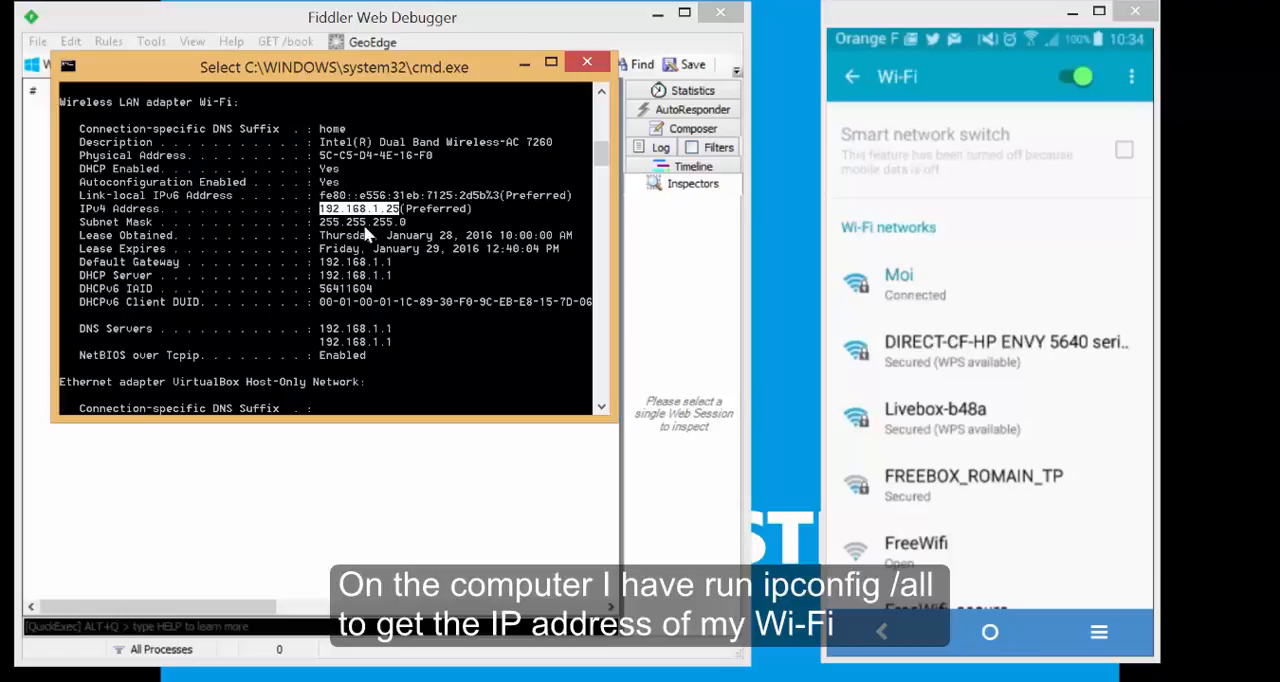
left_click(342, 209)
left_click_drag(322, 210, 398, 212)
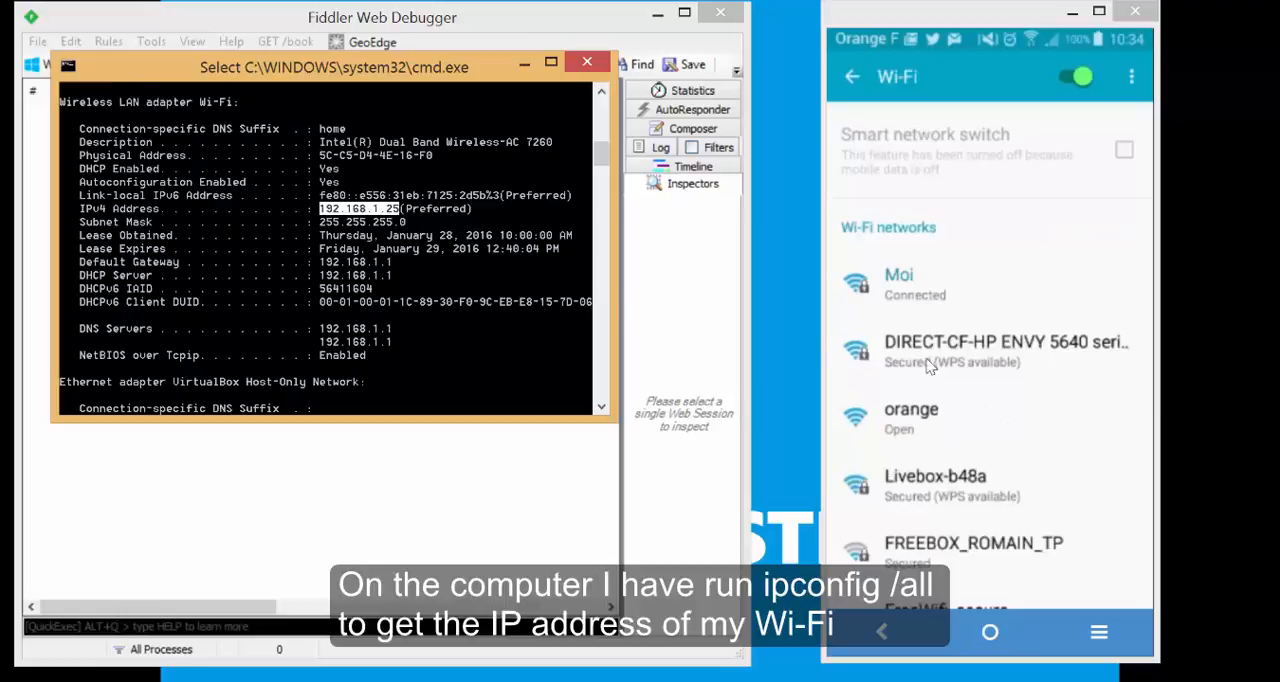
Modify the configuration of the phone's Wi-Fi network Moi, showing advanced options and setting the proxy to Manual.
left_click(930, 291)
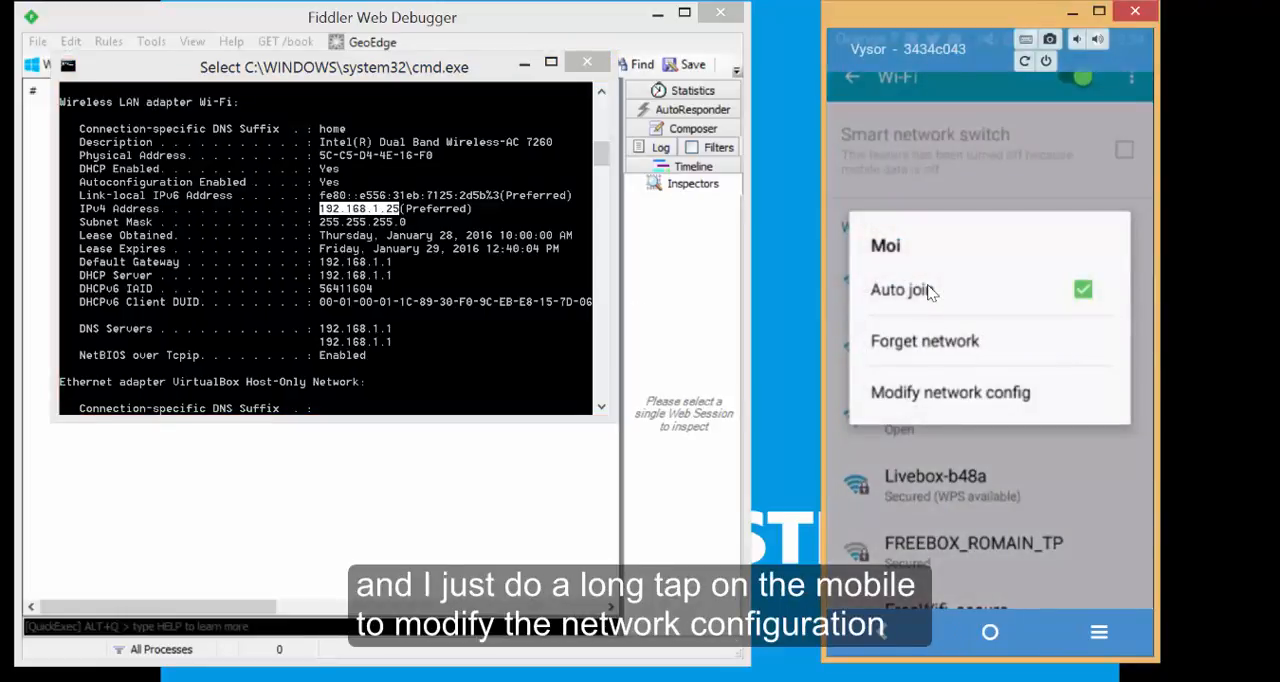
left_click(957, 397)
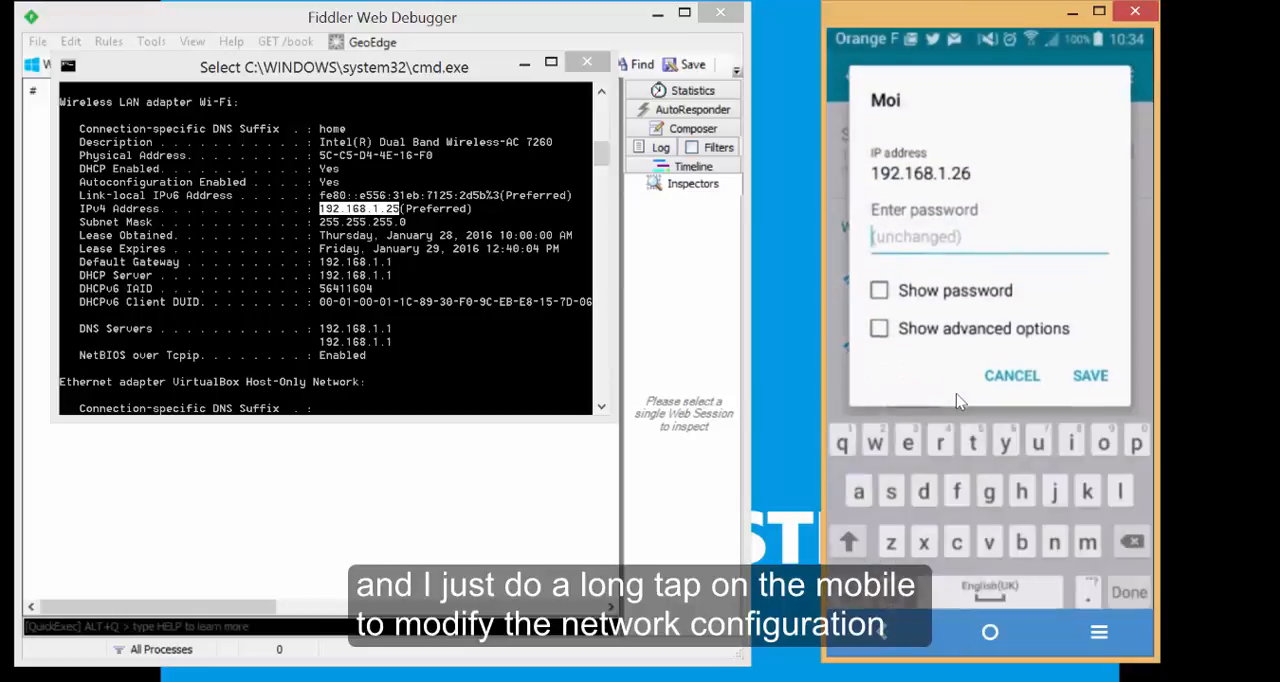
left_click(962, 338)
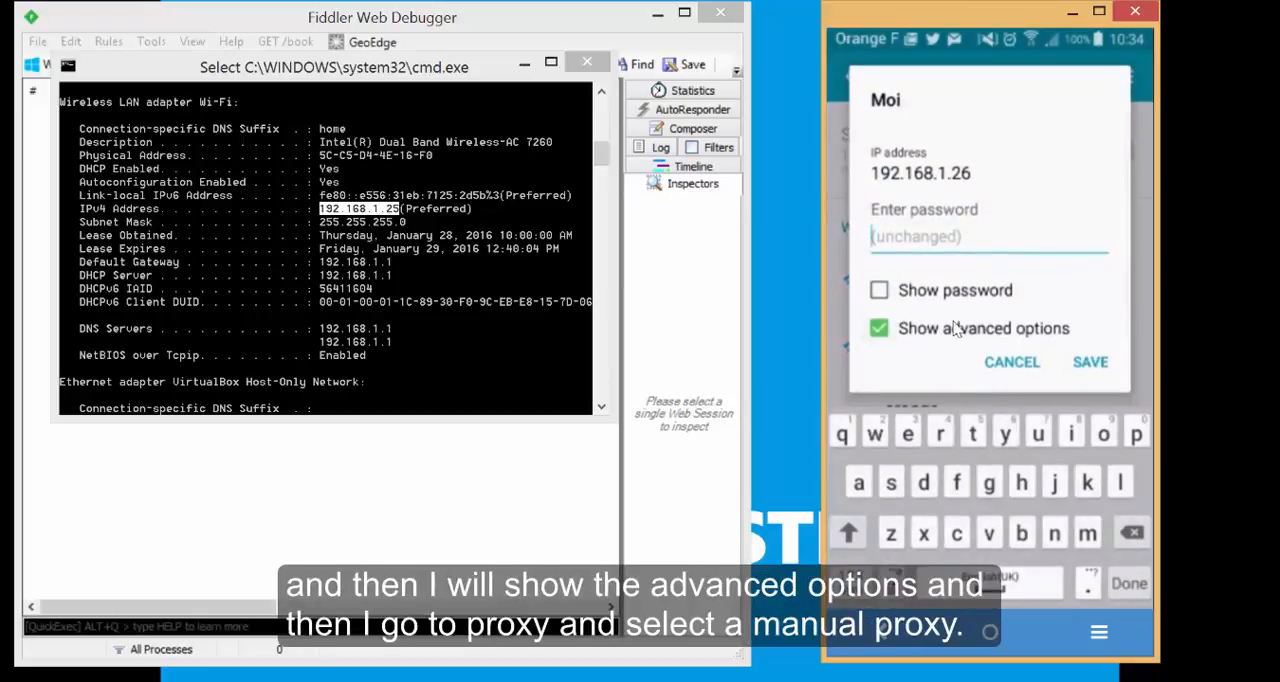
left_click_drag(970, 330, 966, 123)
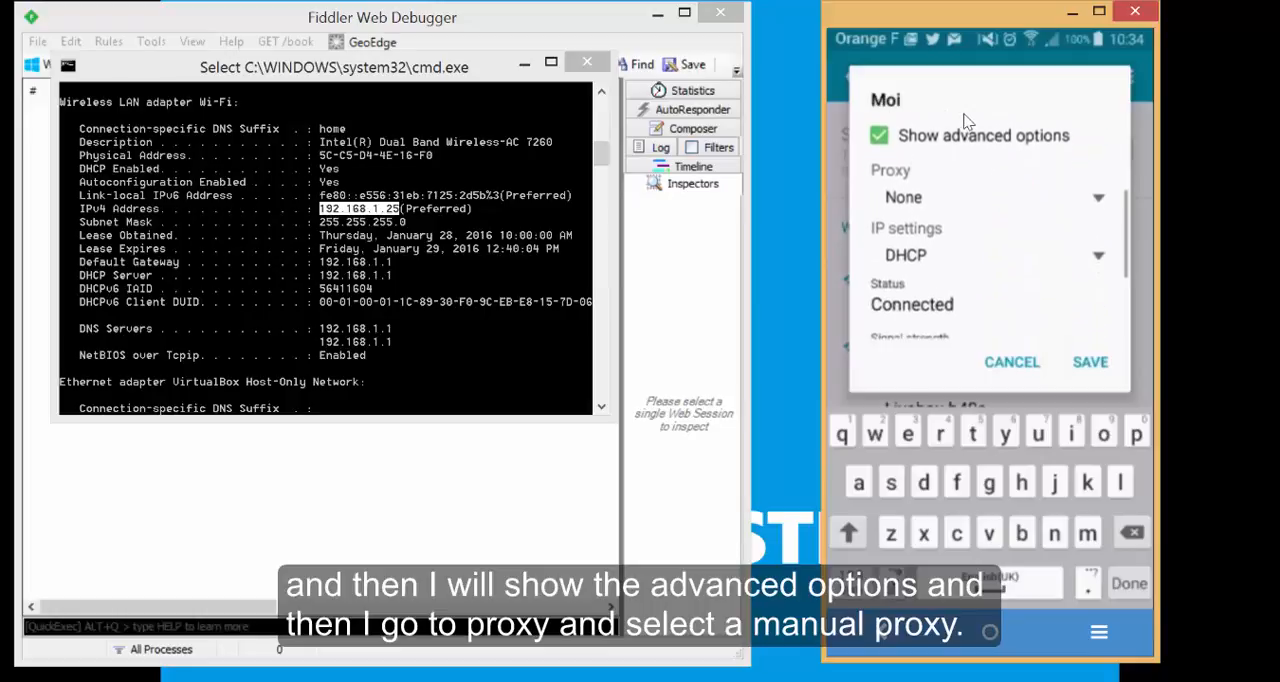
left_click(1004, 192)
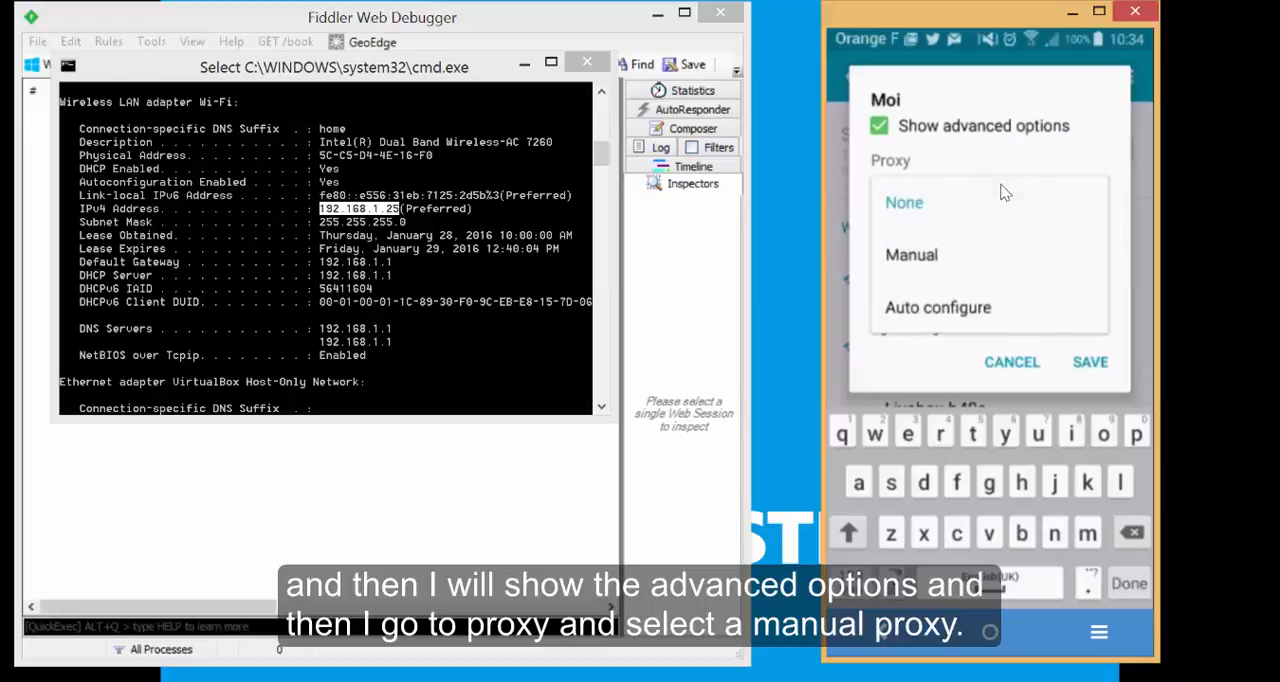
left_click(911, 256)
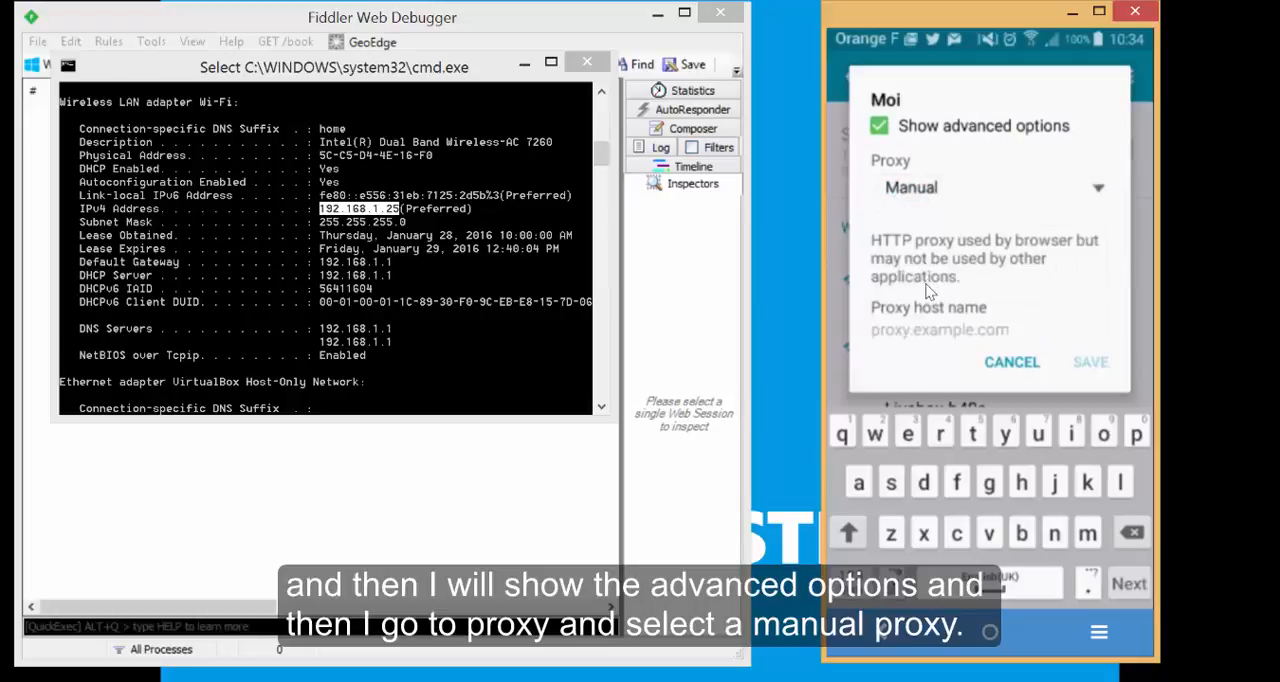
Set the proxy host name to 192.168.1.25 and the proxy port to 8888, and save the network configuration.
left_click_drag(938, 300, 938, 195)
left_click(937, 222)
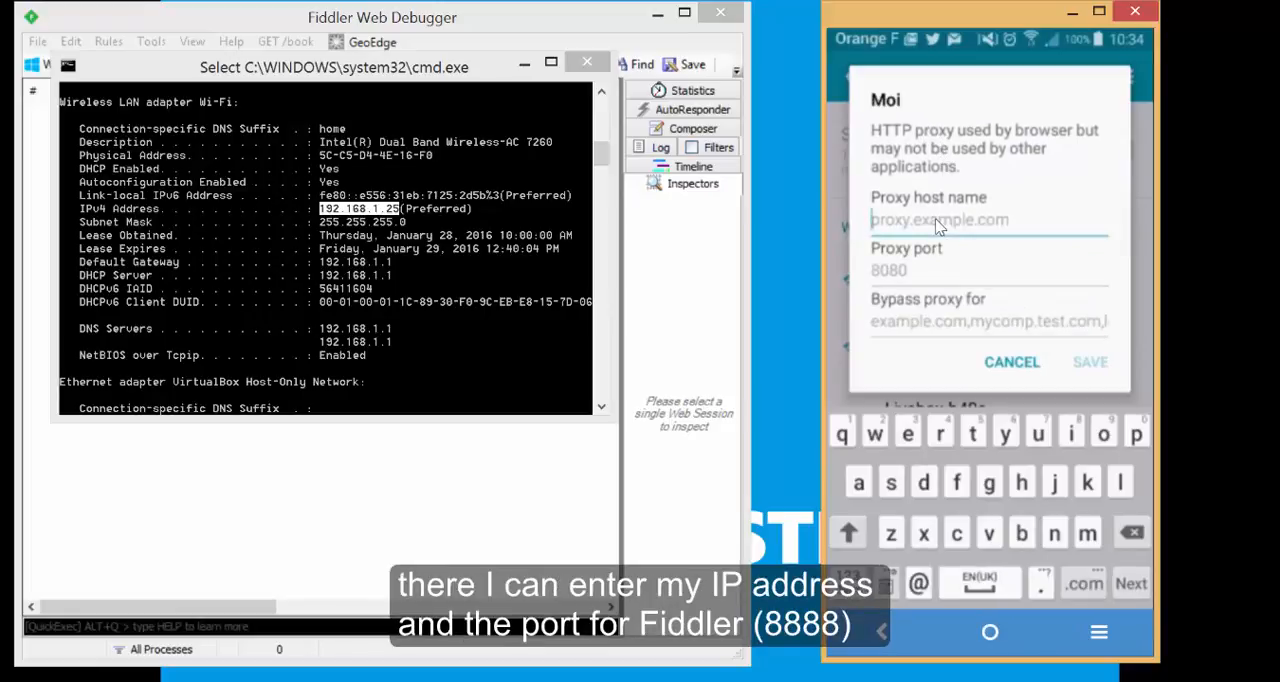
type("192.168.1.25")
left_click(884, 280)
type("8888")
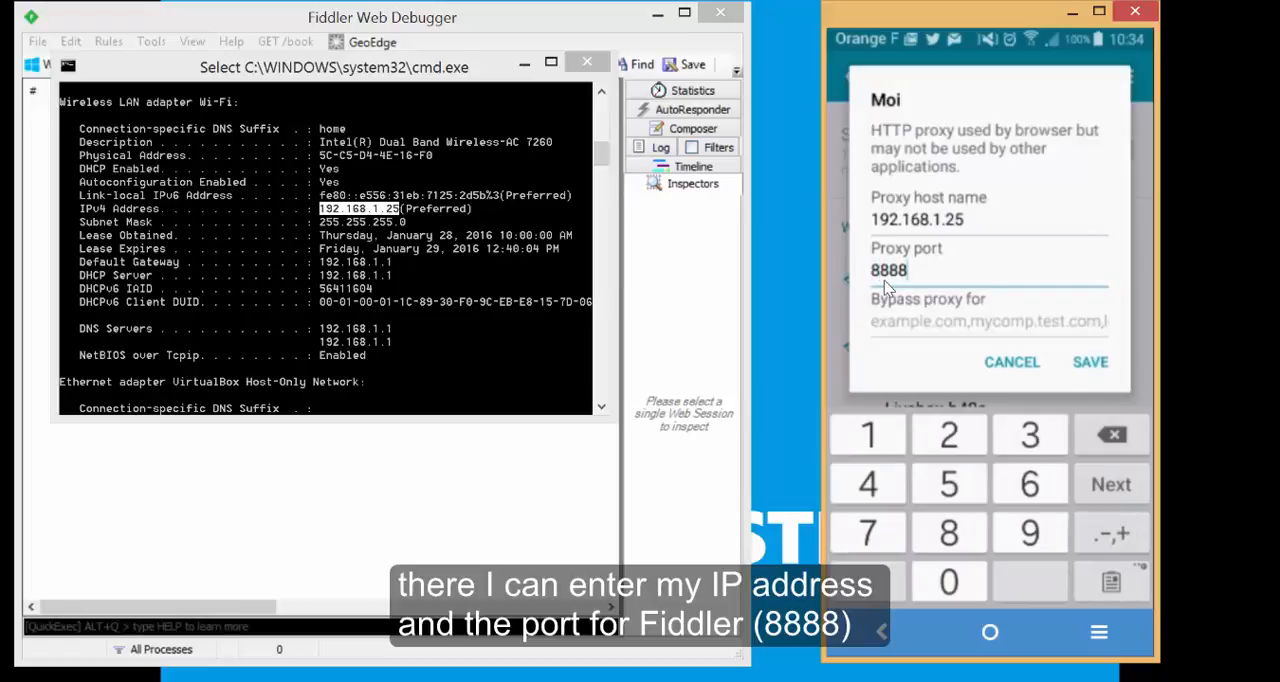
left_click(1082, 363)
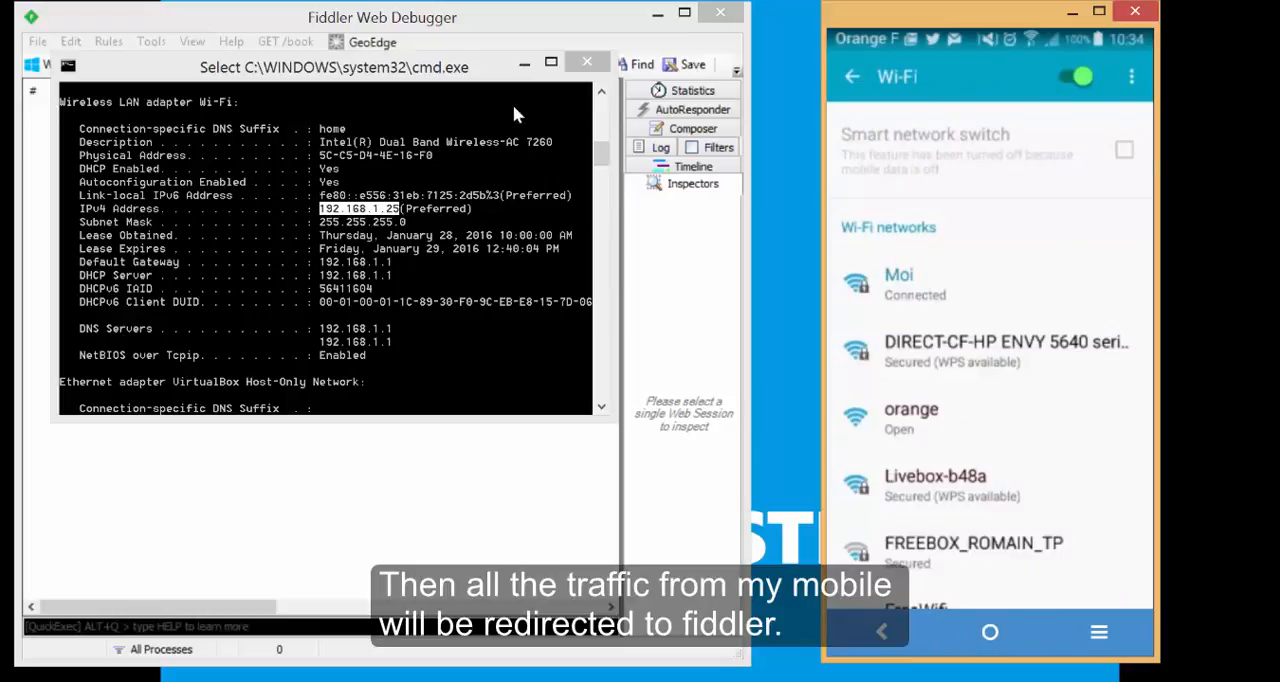
Minimize the Command Prompt window and start capturing traffic in Fiddler.
left_click(524, 62)
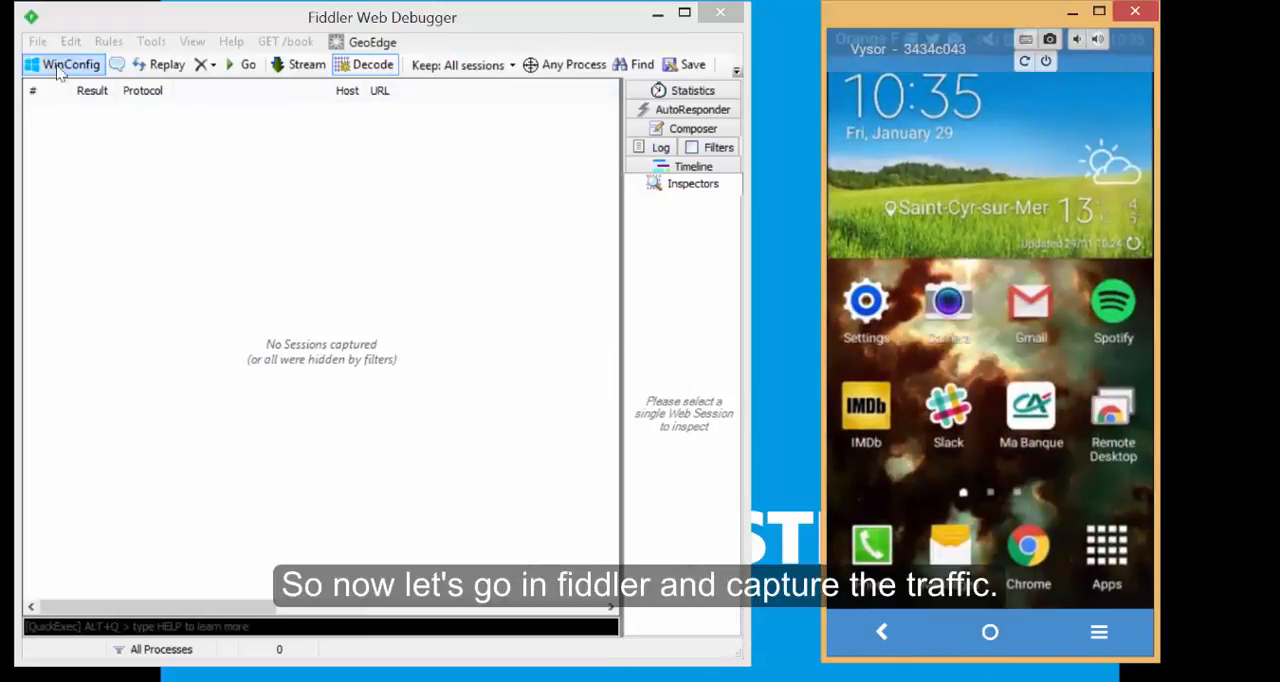
left_click(37, 41)
left_click(40, 64)
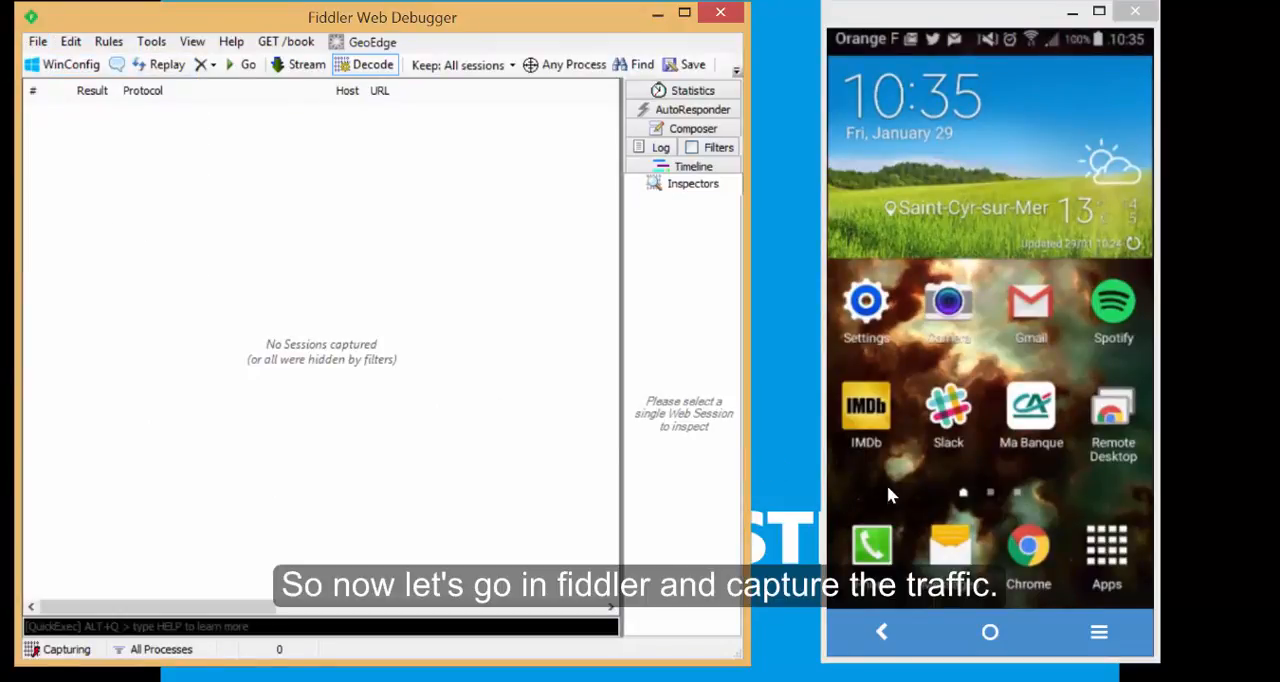
Record IMDb app traffic from the phone by launching the app, inspecting the m.imdb.com homepage session and browsing to more videos.
left_click(873, 423)
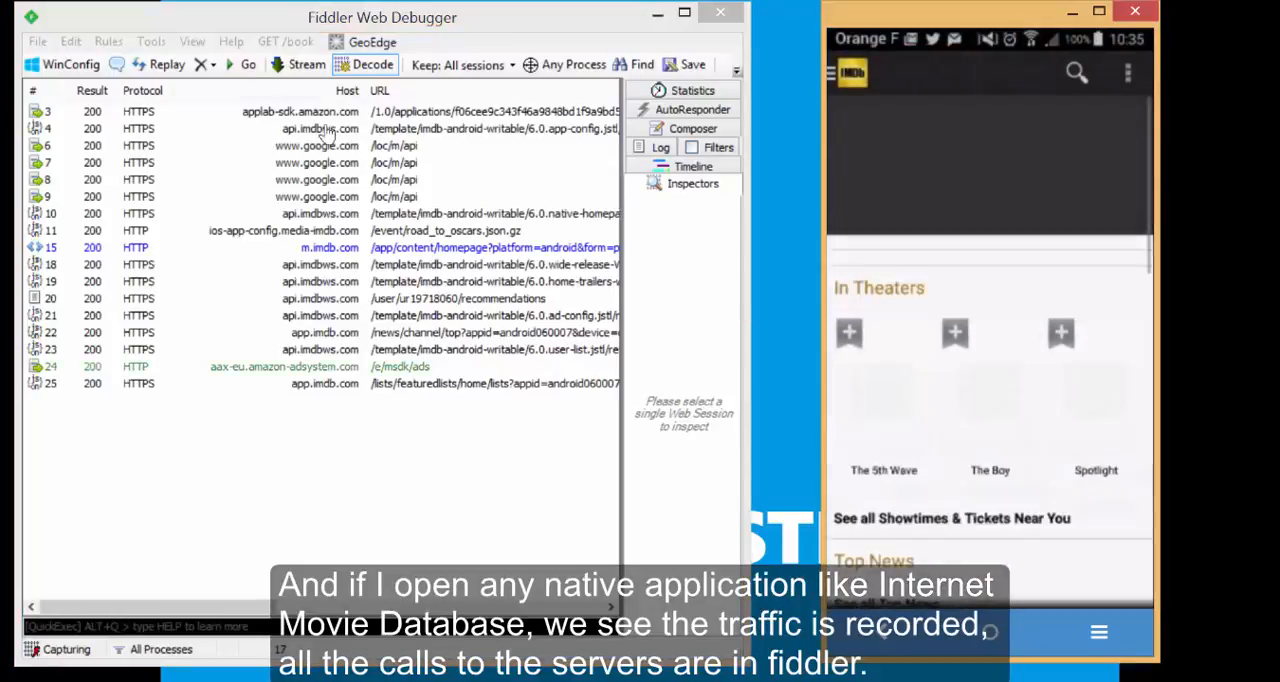
left_click(312, 248)
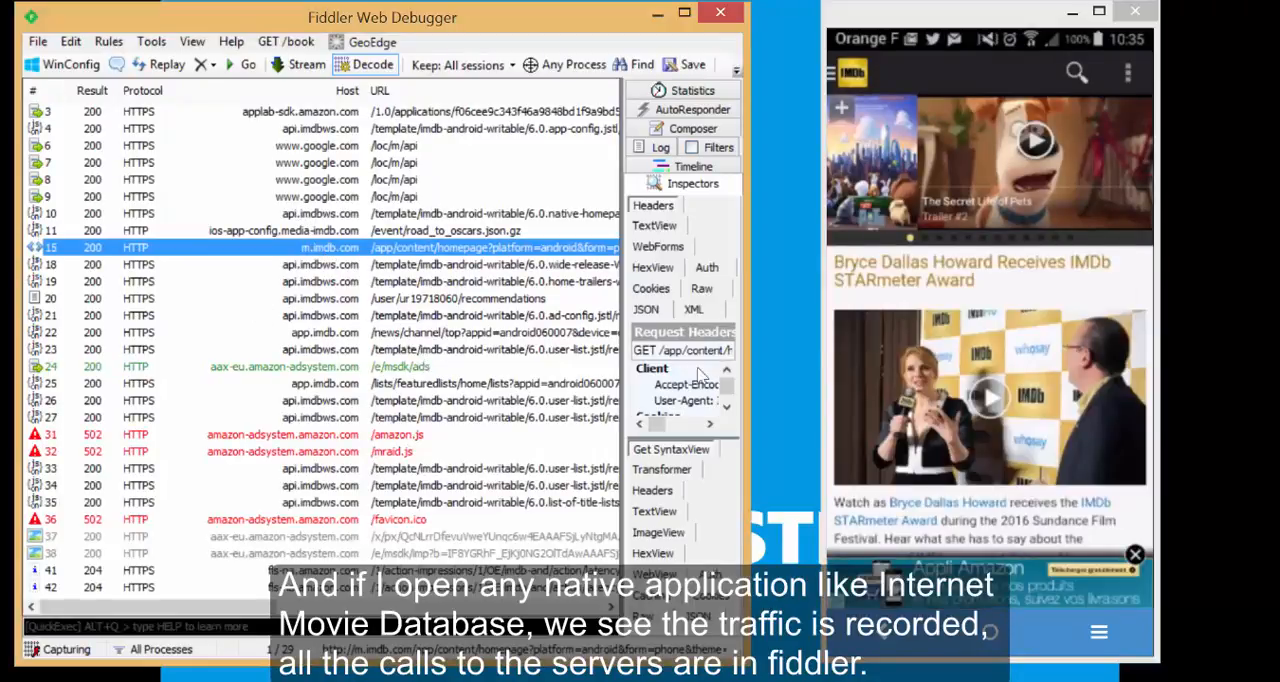
left_click_drag(1018, 530, 900, 420)
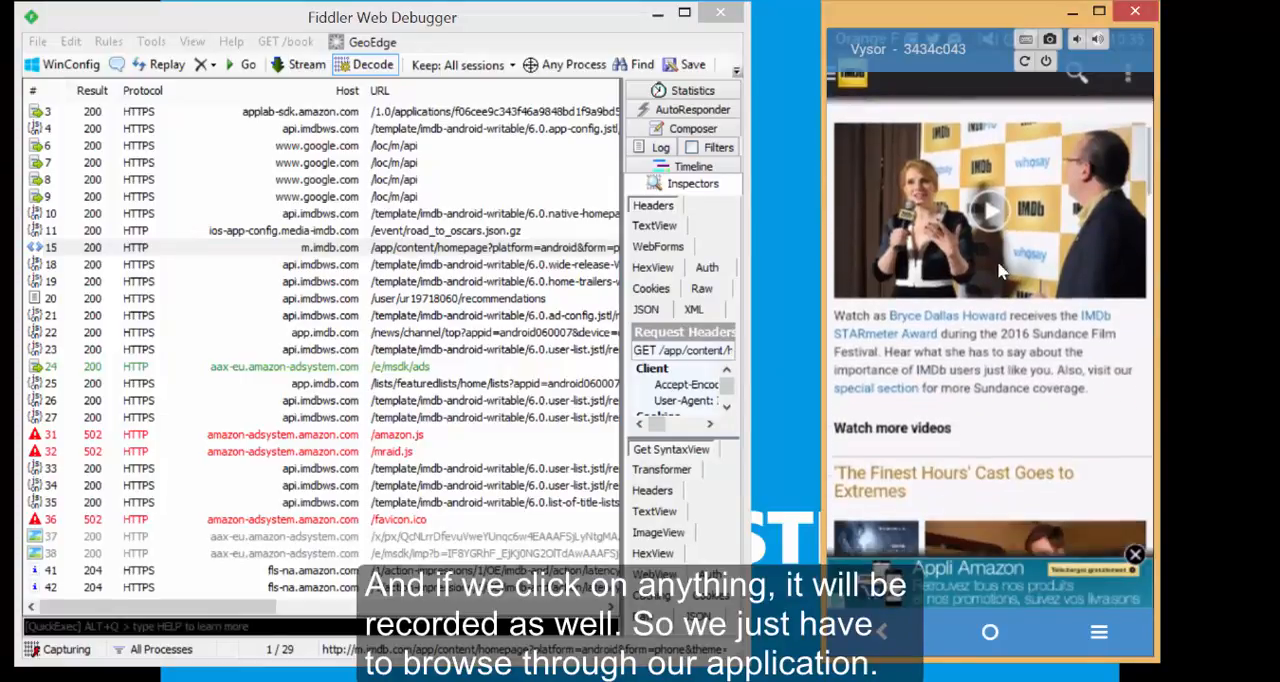
left_click(900, 420)
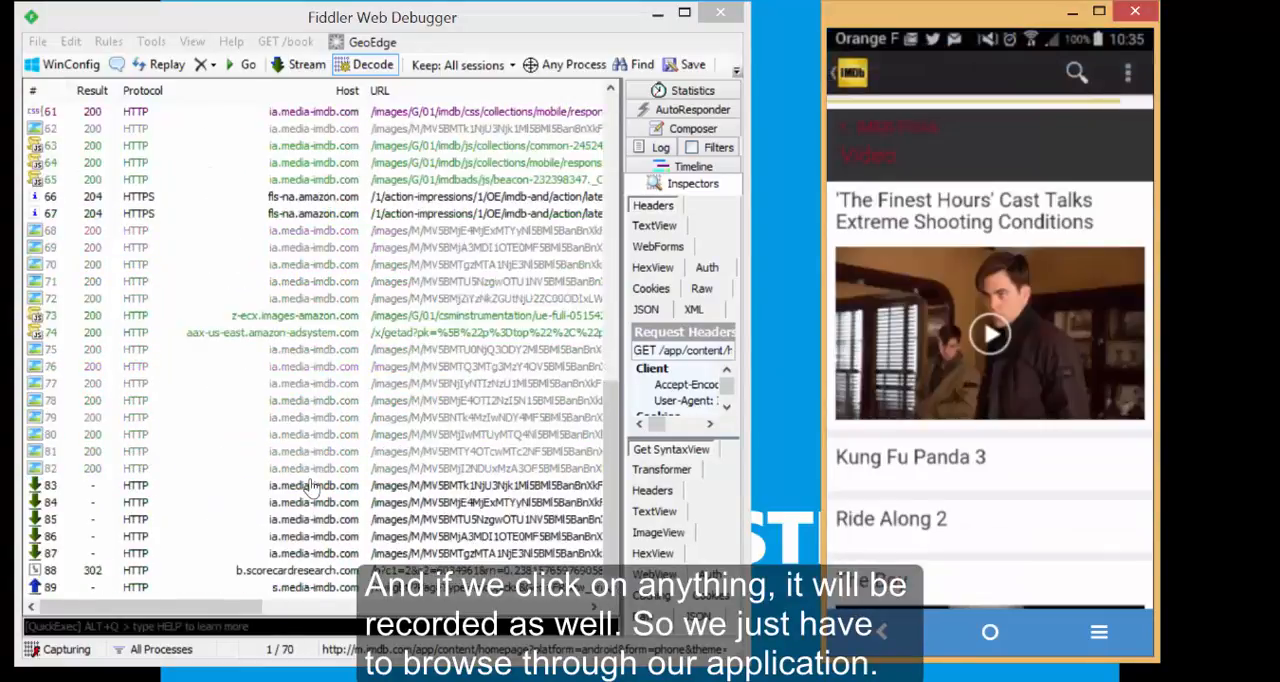
left_click(991, 634)
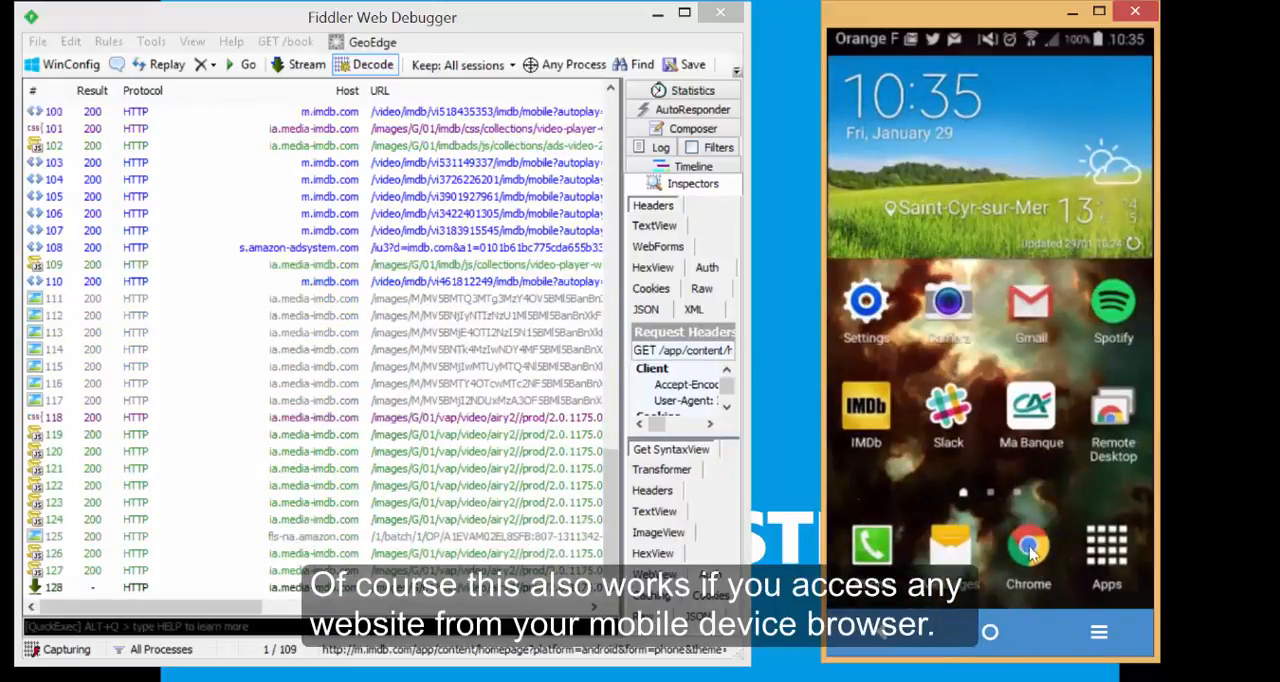
Record website traffic by opening Chrome on the phone, and return to the phone's home screen.
left_click(1033, 553)
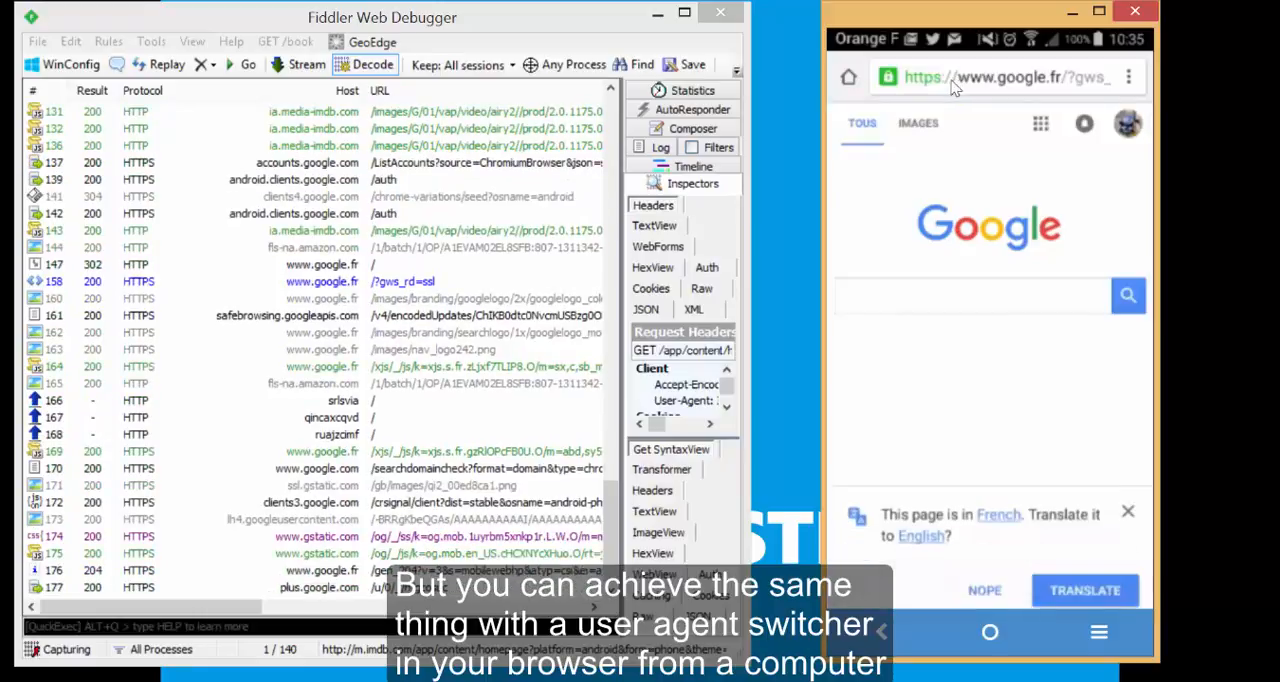
left_click(990, 632)
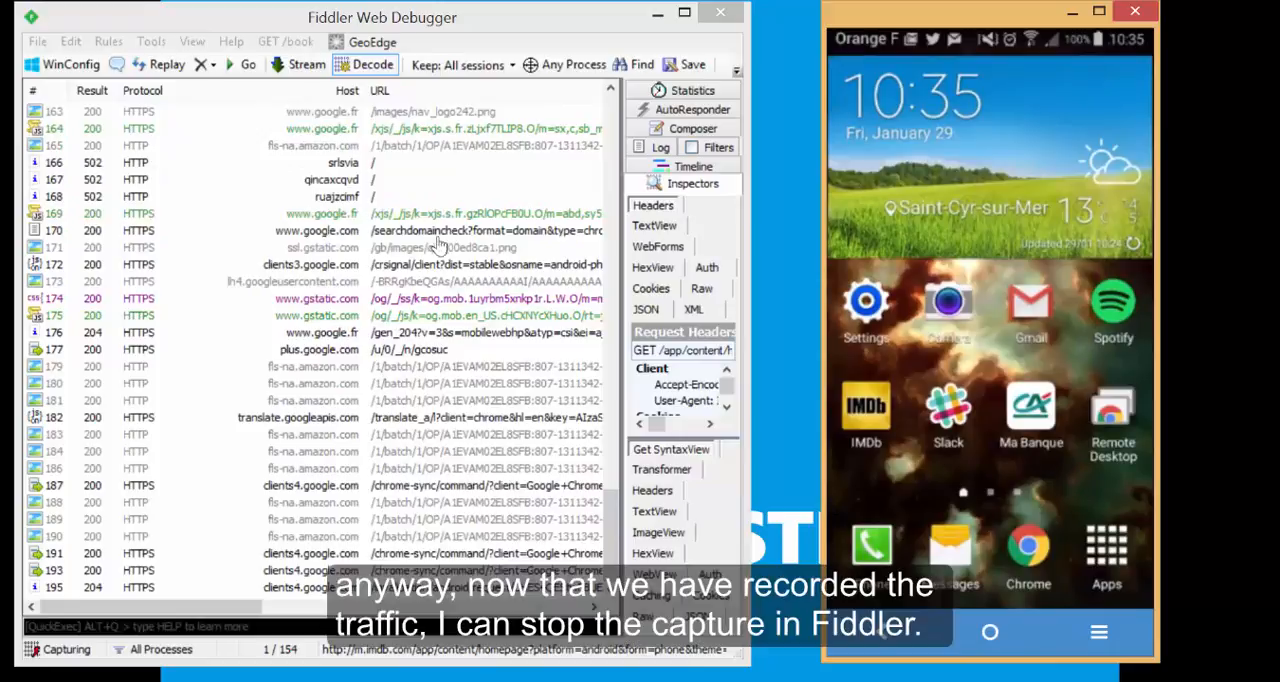
Stop capturing traffic and export all recorded sessions in HTTPArchive v1.2 format under the file name mobile.
left_click(37, 41)
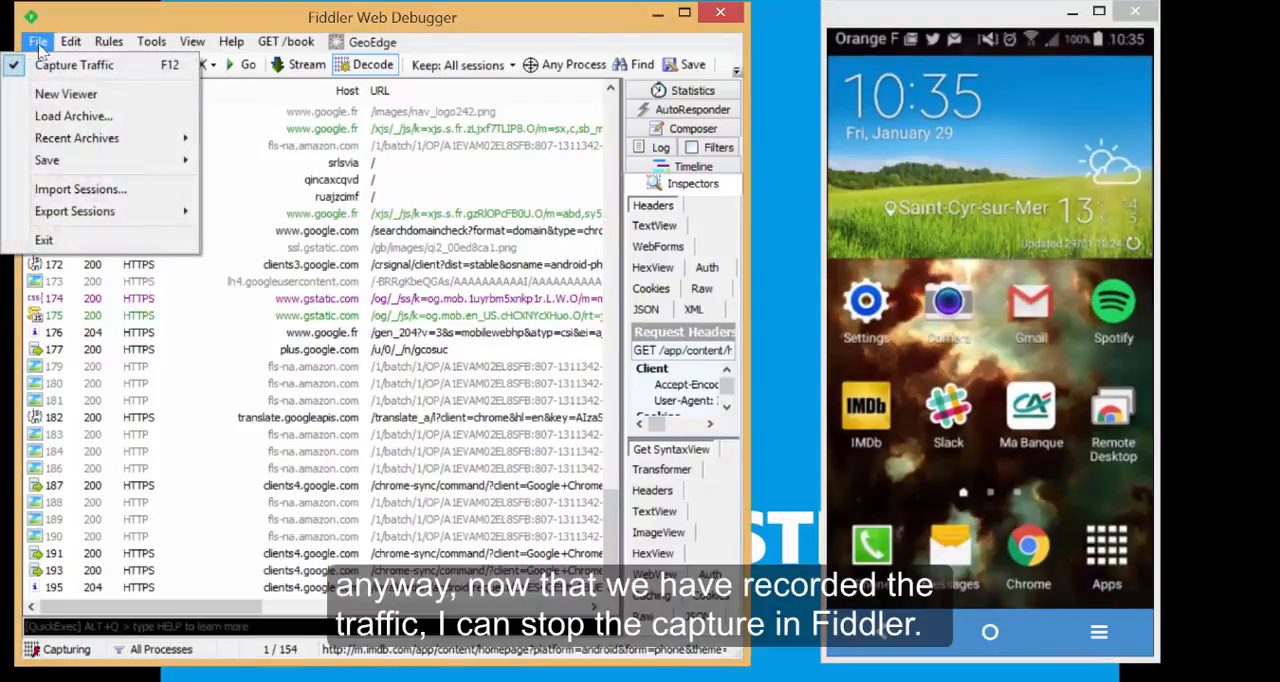
left_click(38, 60)
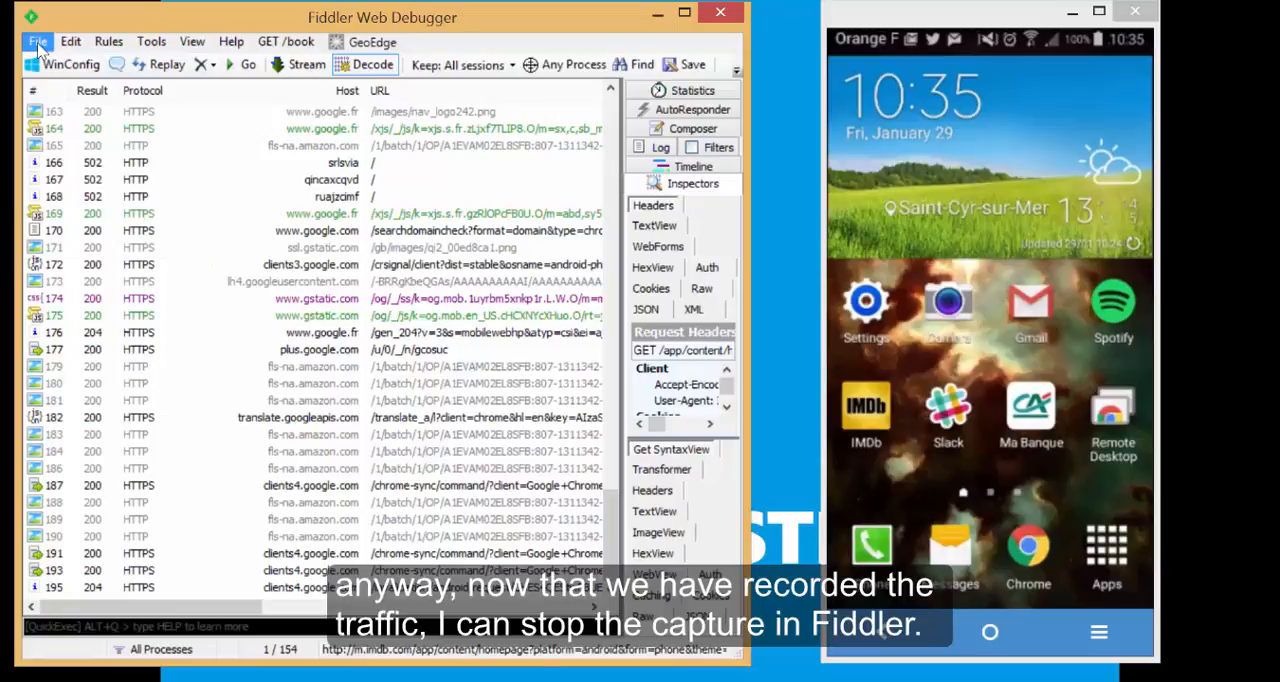
left_click(38, 45)
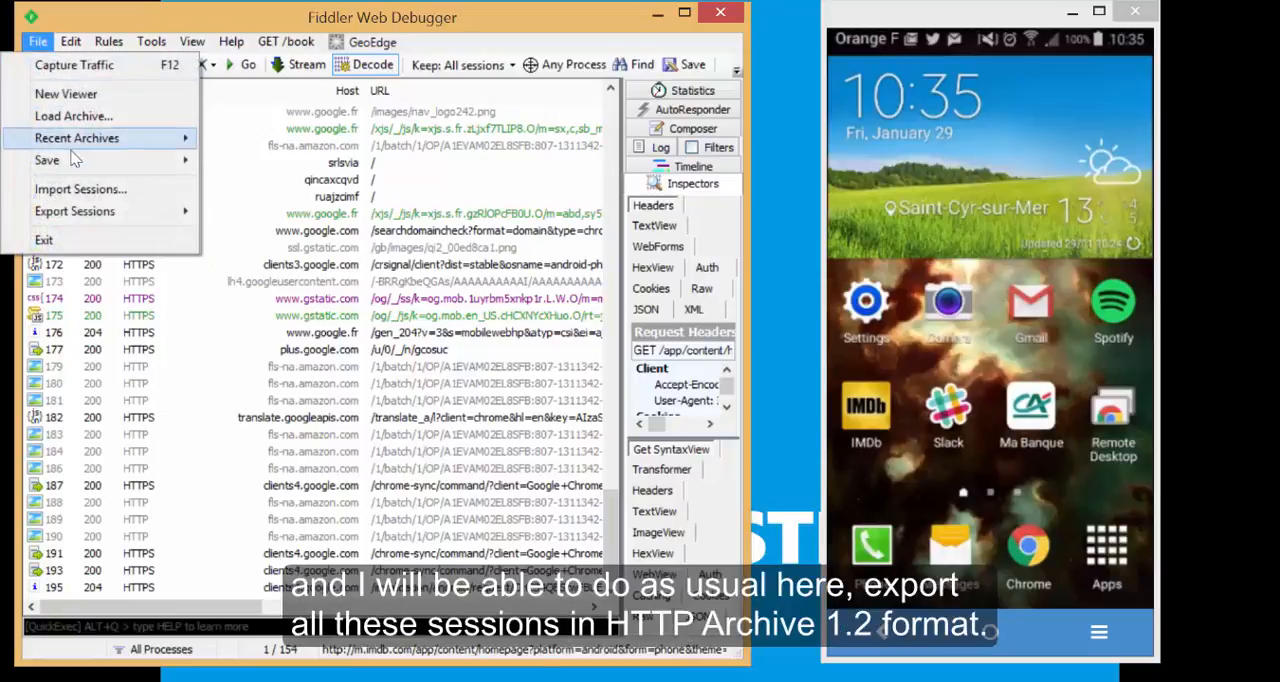
mouse_move(75, 160)
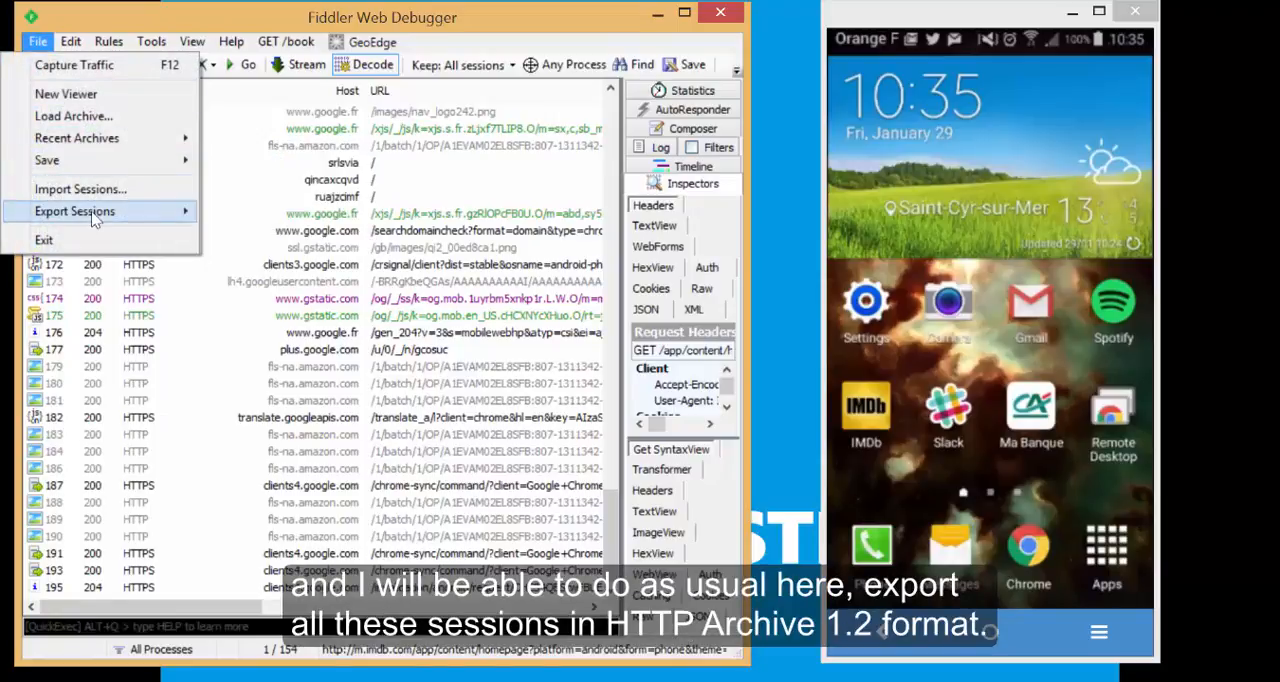
mouse_move(105, 222)
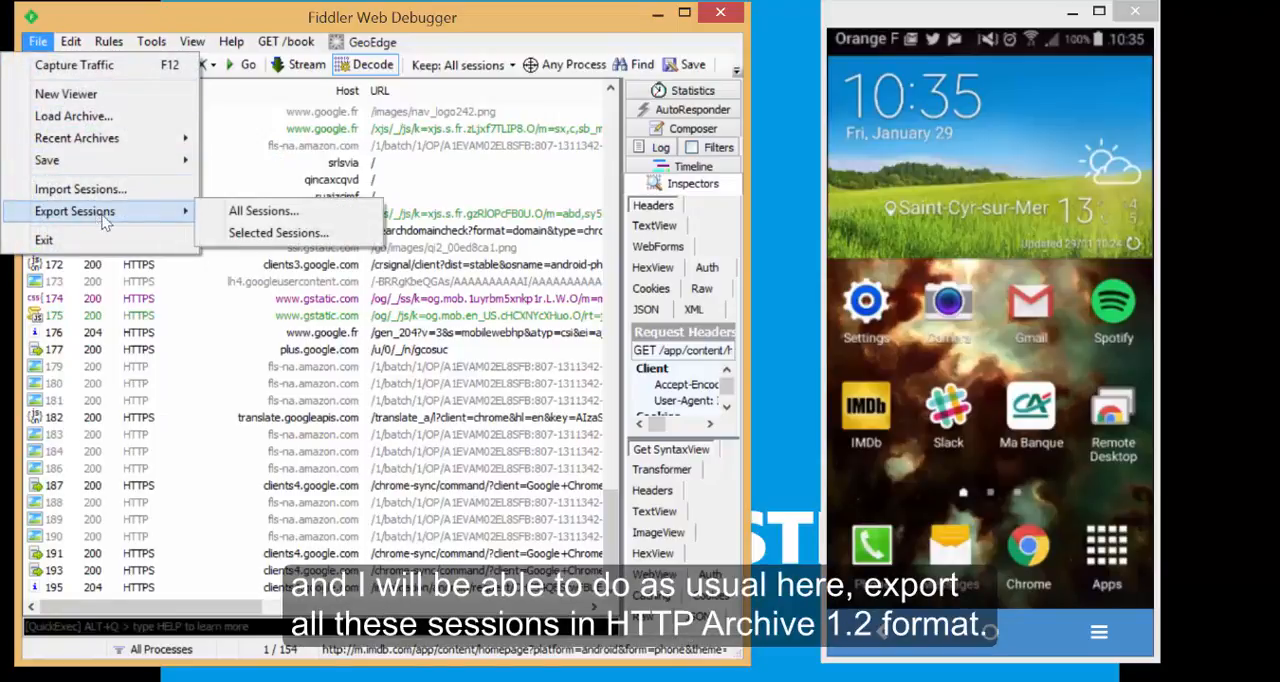
left_click(258, 216)
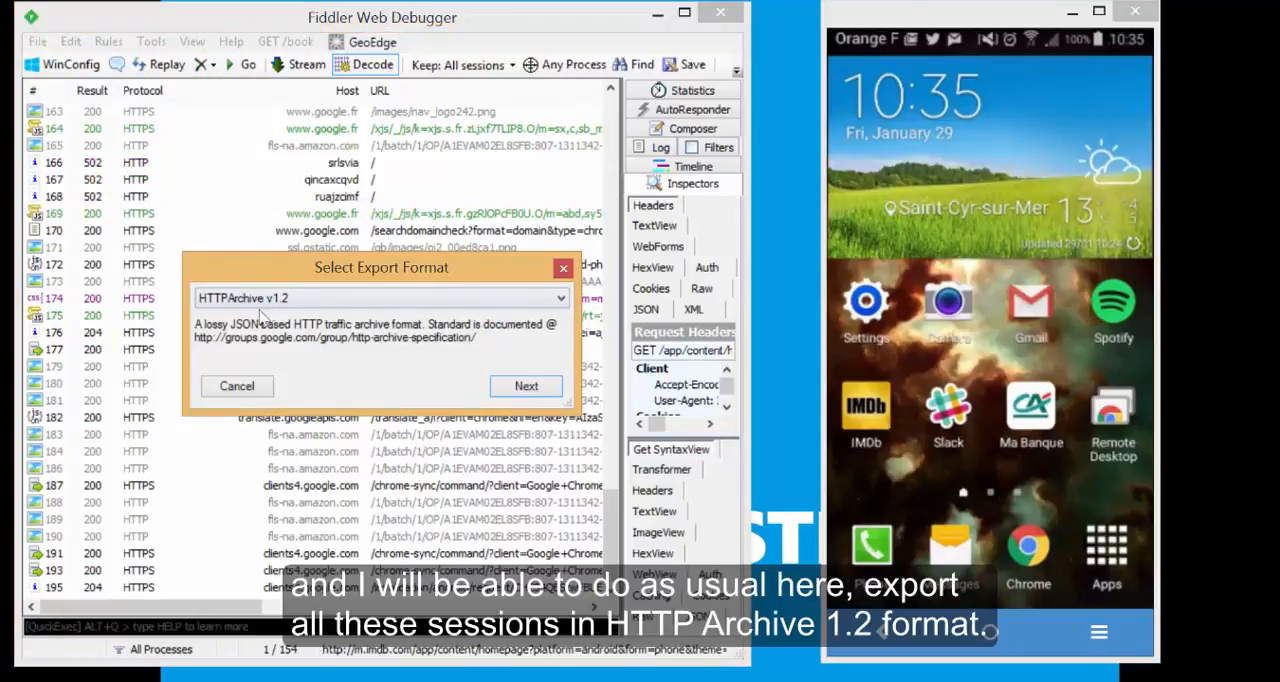
left_click(526, 386)
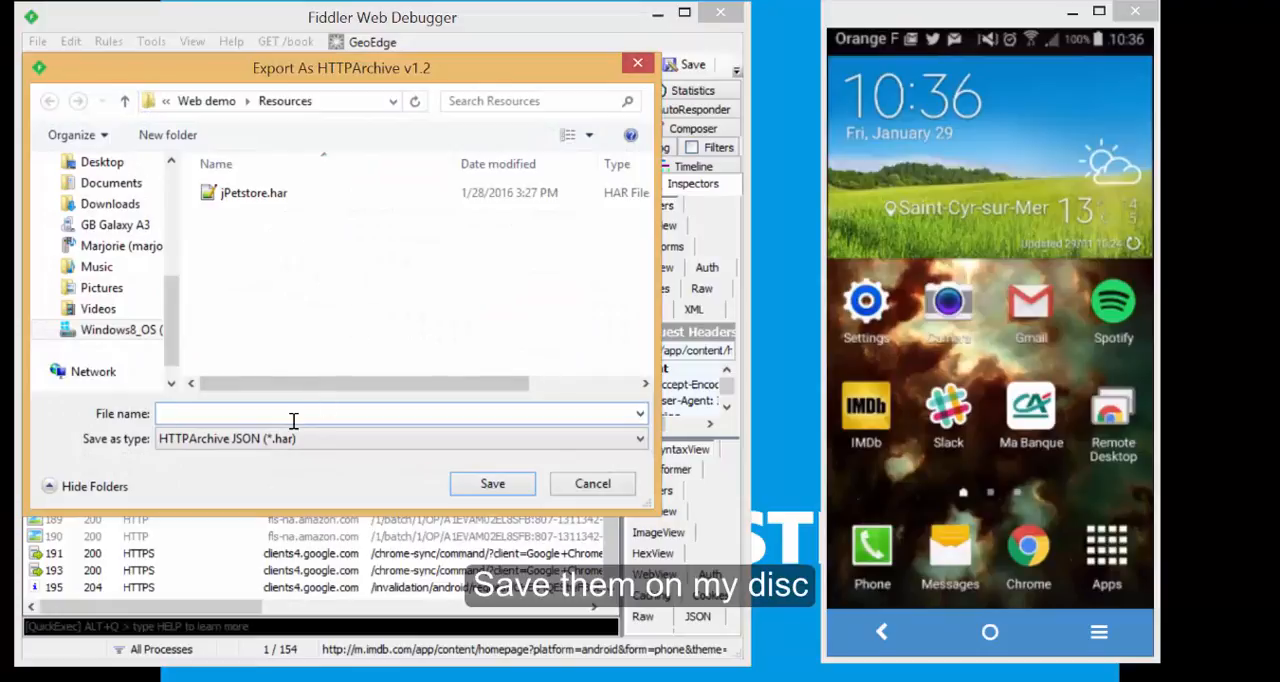
type("mobile")
key("Return")
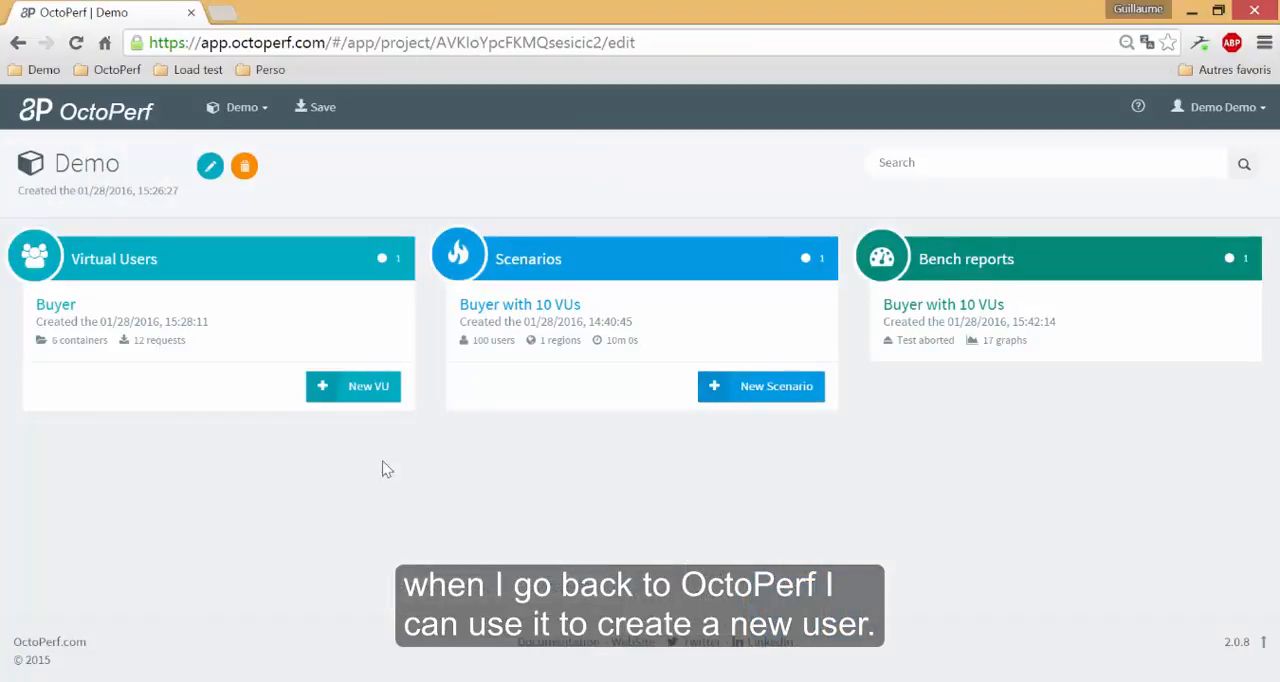
Switch to OctoPerf and create a new virtual user with the Import Fiddler / Charles HAR option, uploading mobile.har.
left_click(370, 390)
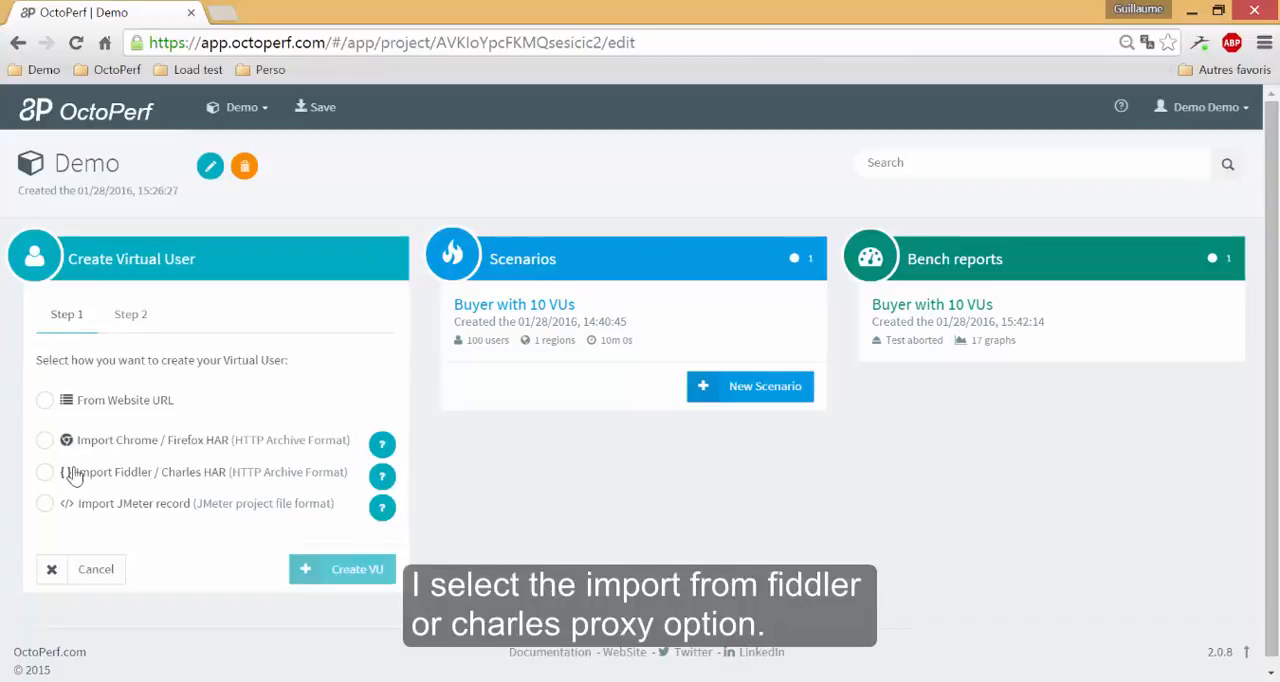
left_click_drag(74, 478, 223, 484)
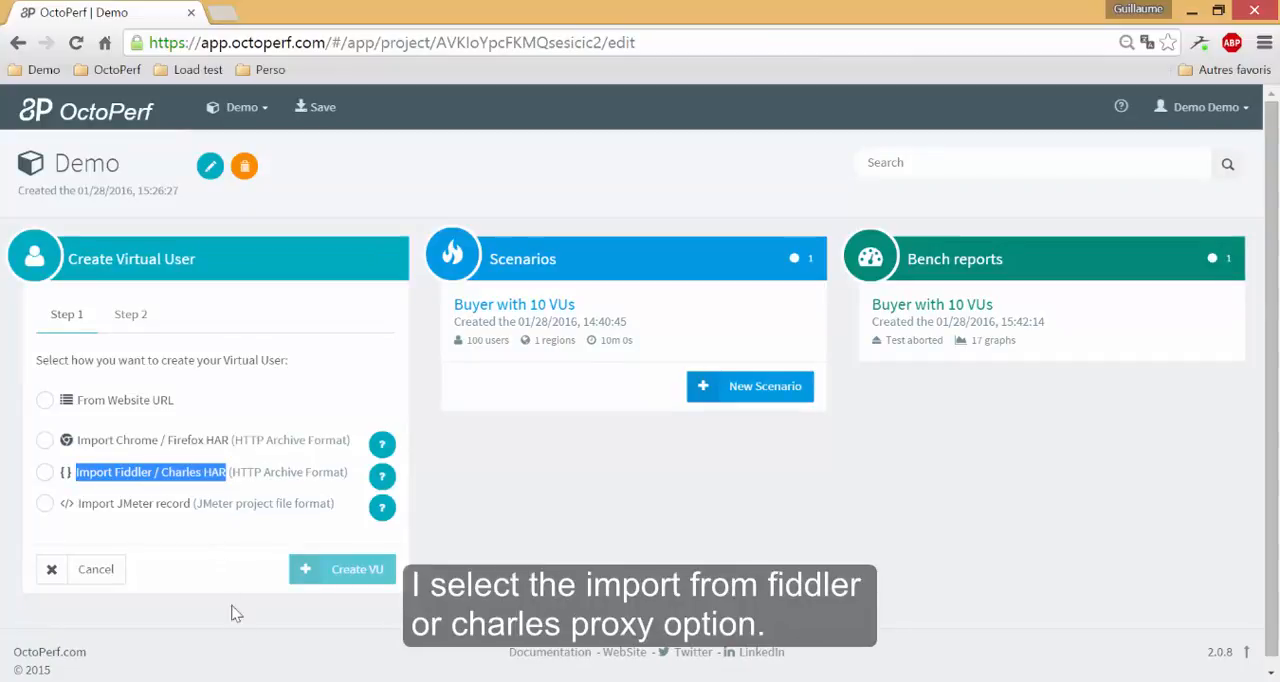
left_click(148, 478)
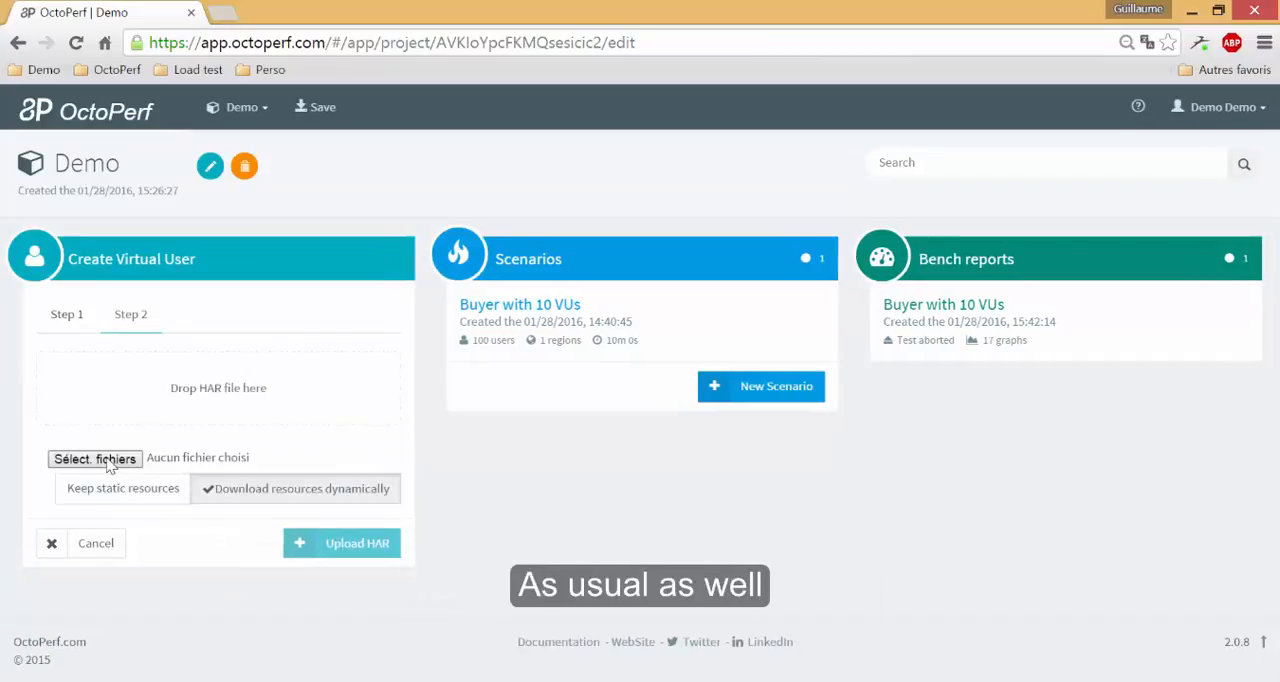
left_click(110, 460)
double_click(252, 165)
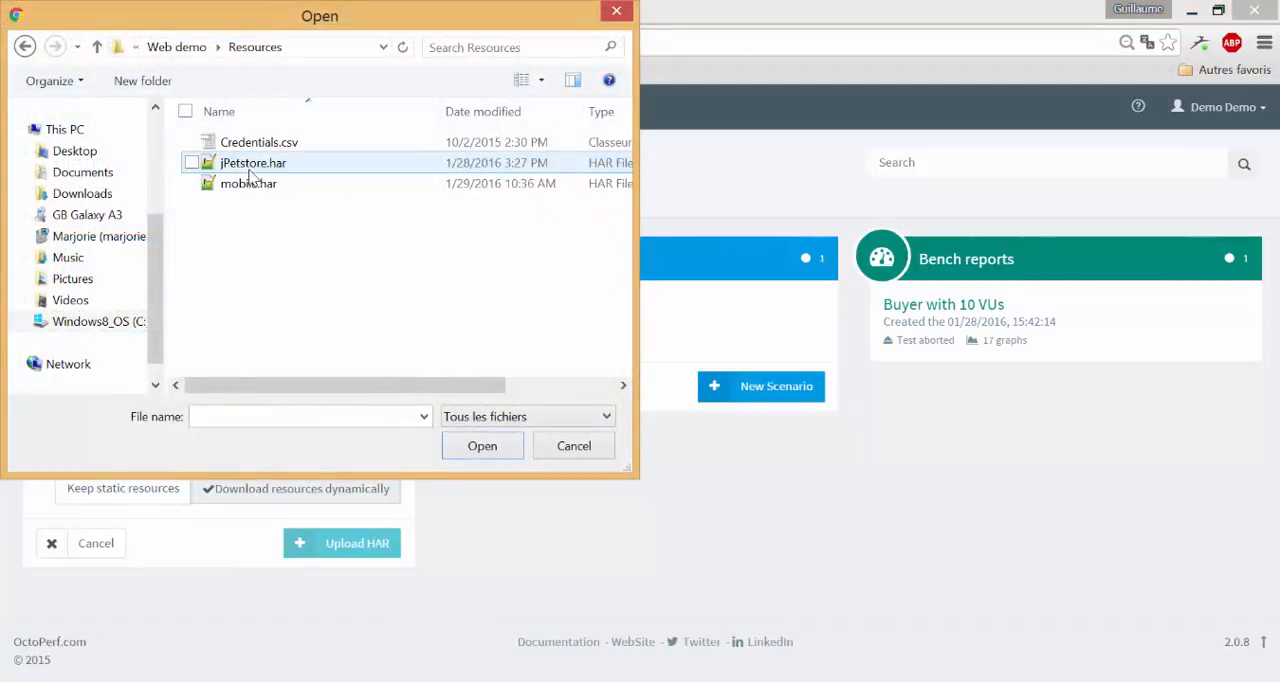
left_click(250, 186)
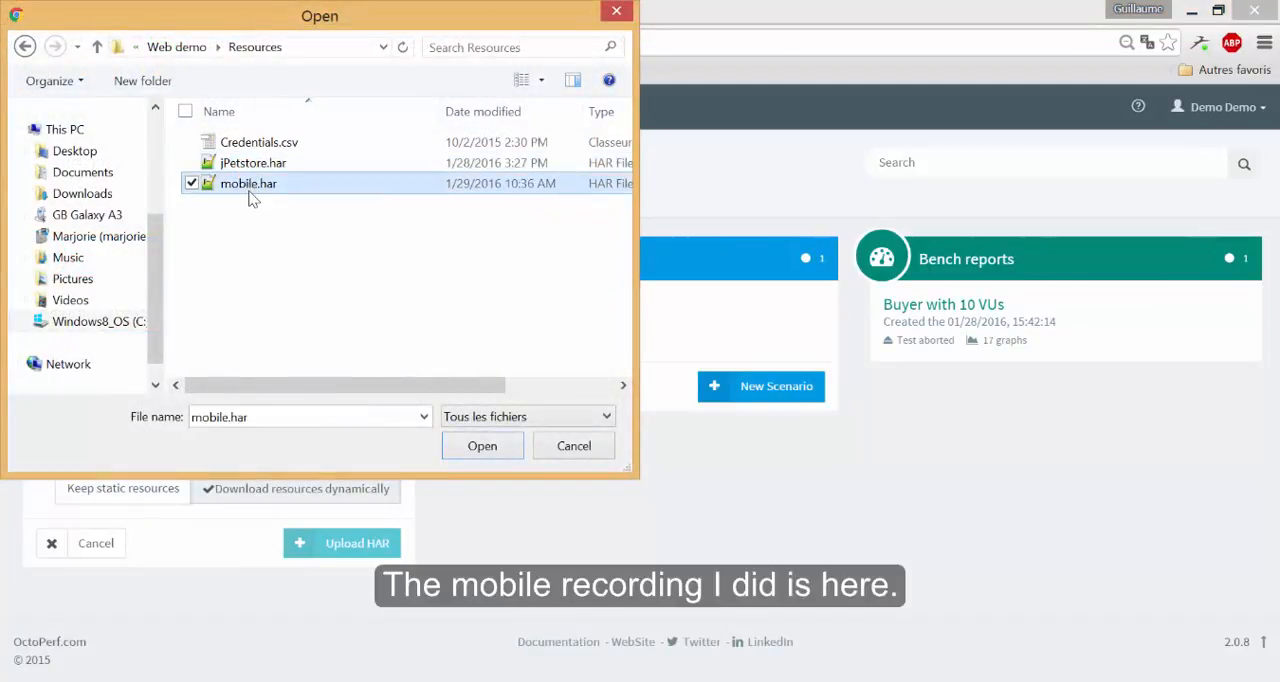
left_click(483, 446)
left_click(341, 505)
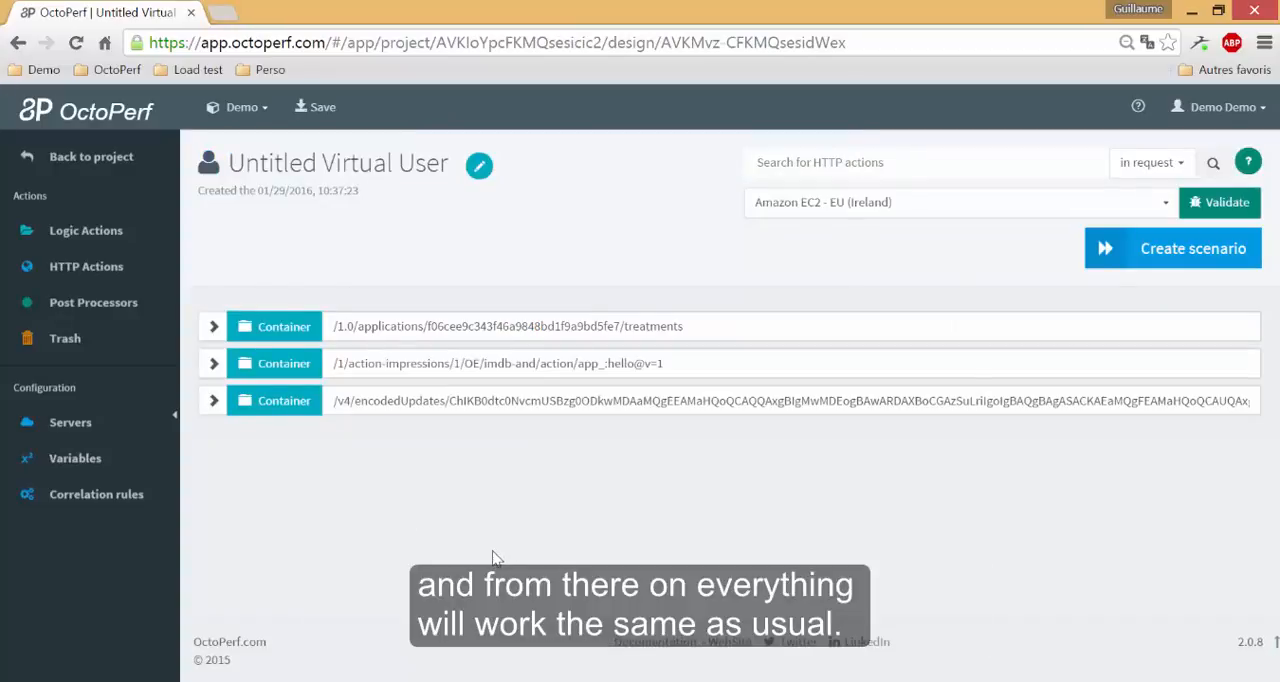
Examine the requests in the virtual user's first container, including the details of the 6.0.app-config.jstl GET request.
left_click(213, 327)
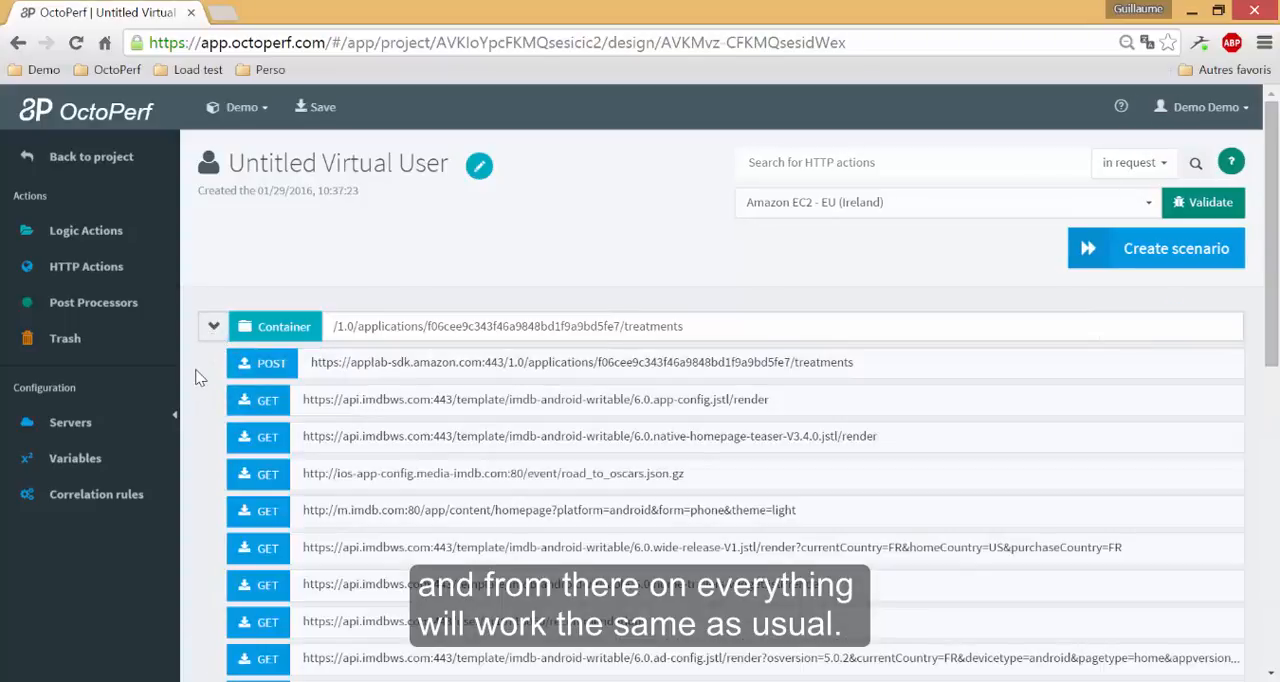
left_click(330, 401)
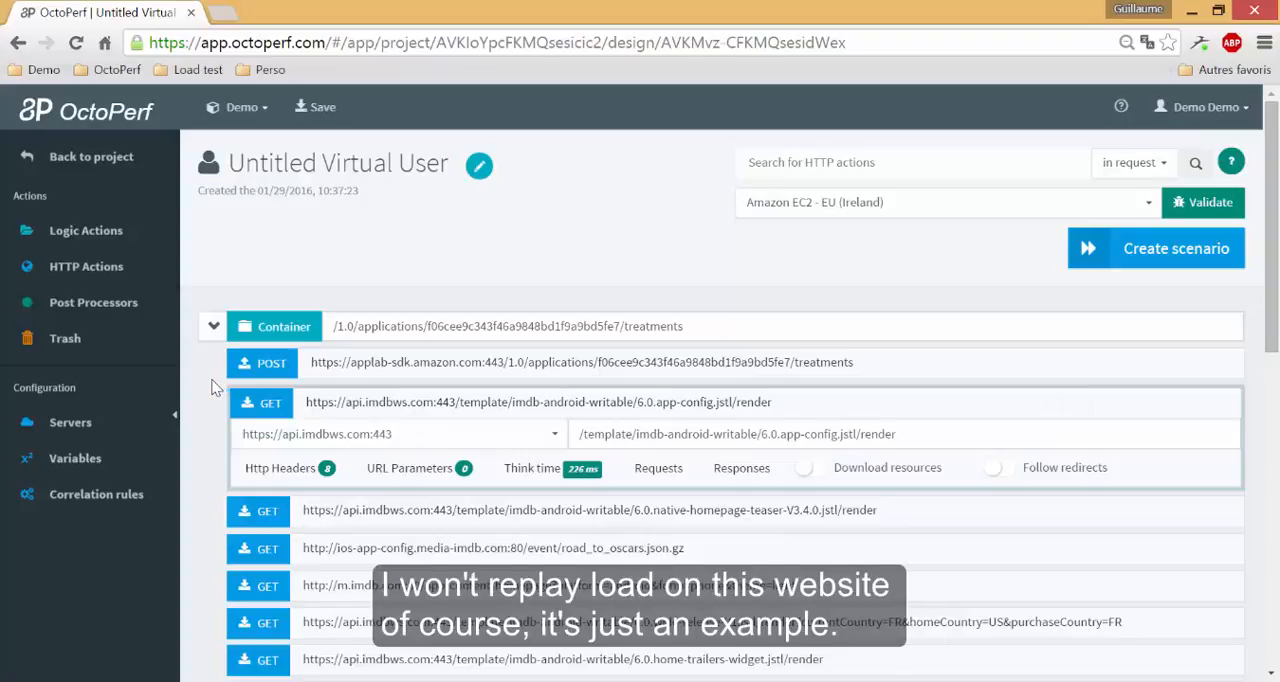
scroll(212, 388, "down", 1)
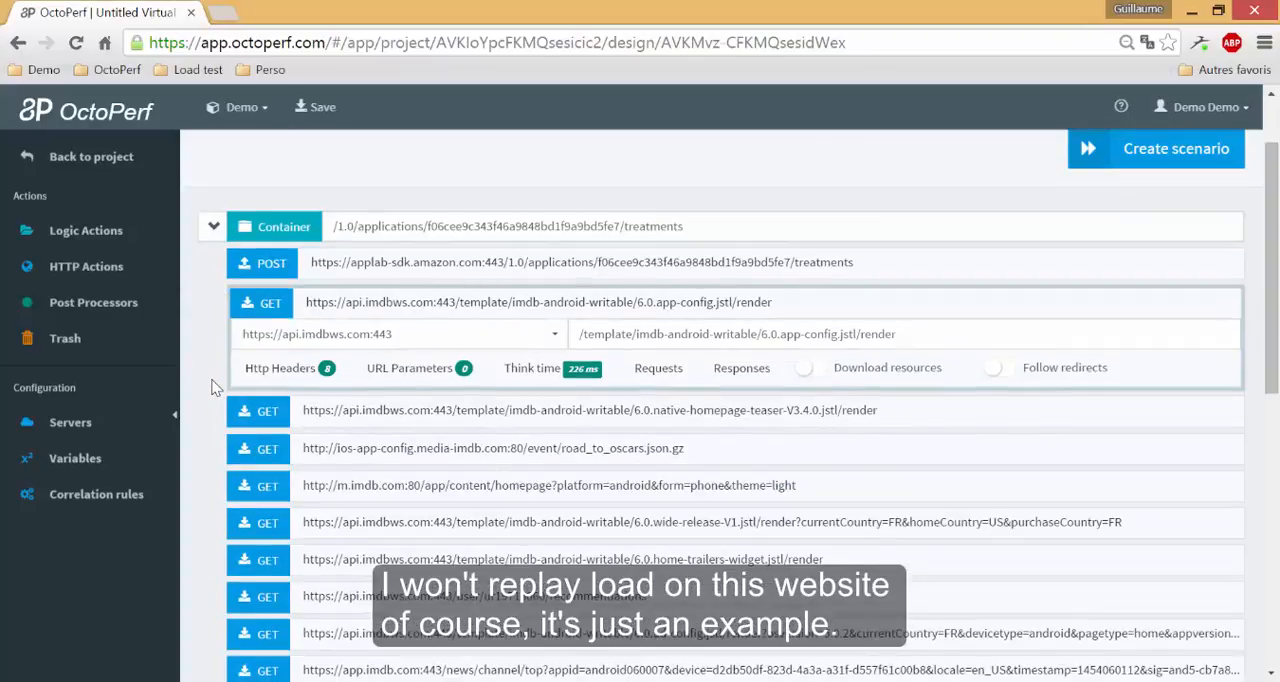
mouse_move(97, 240)
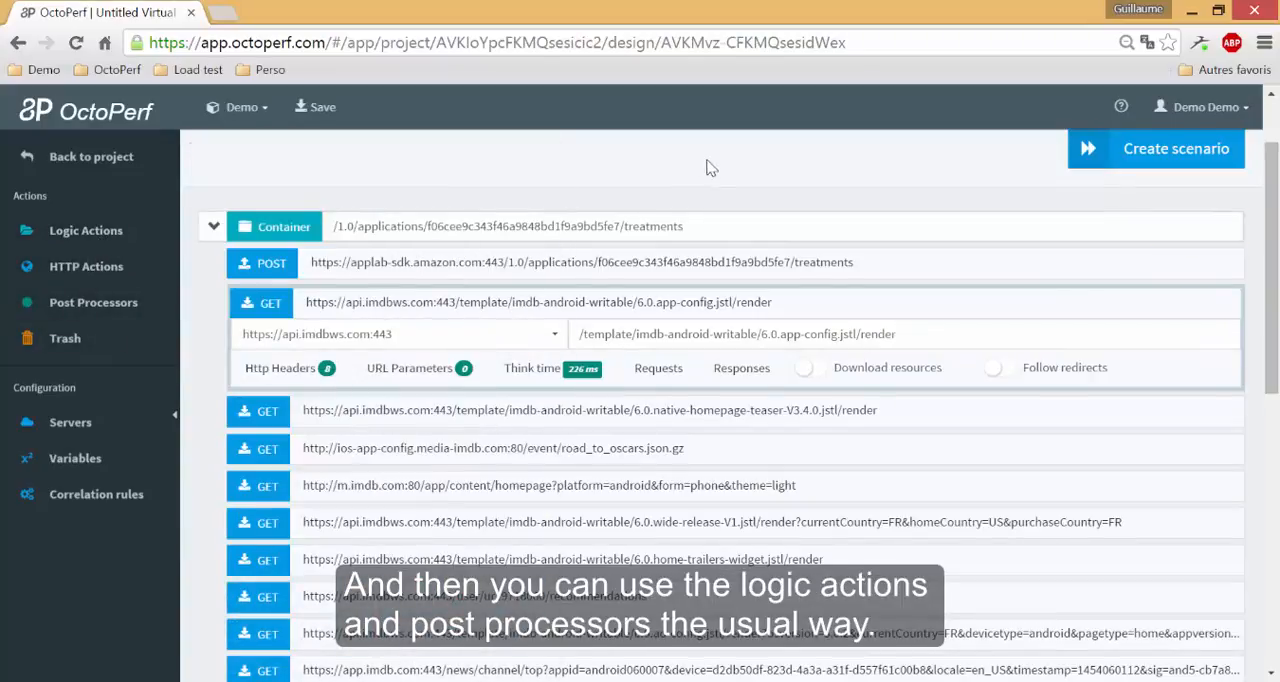
Create a scenario from the imported virtual user and add an iPhone mobile user load to it.
left_click(1168, 160)
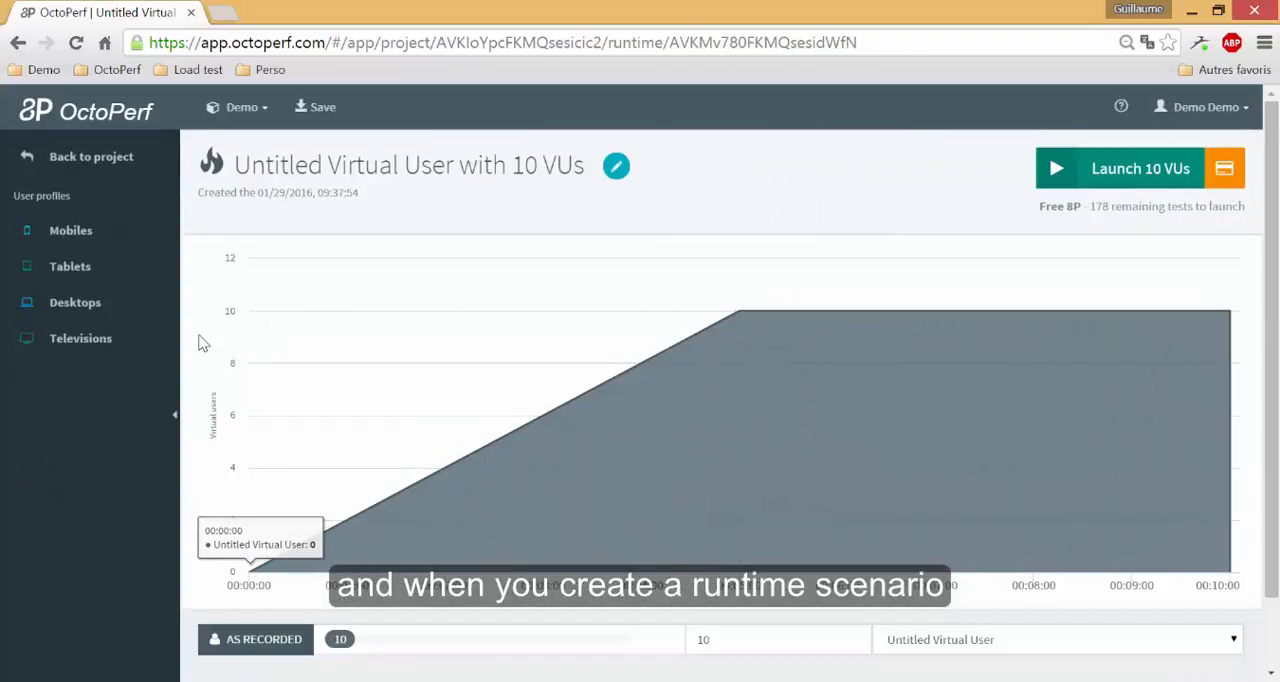
scroll(200, 344, "down", 1)
mouse_move(51, 243)
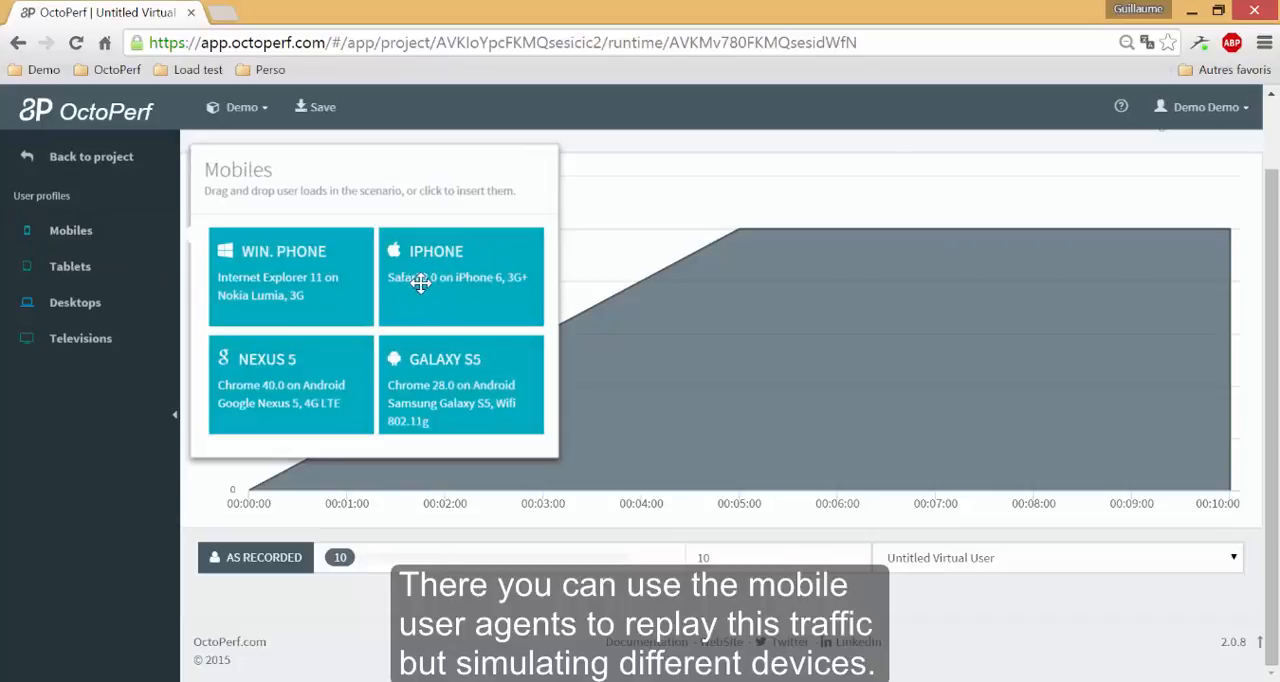
left_click_drag(429, 283, 293, 595)
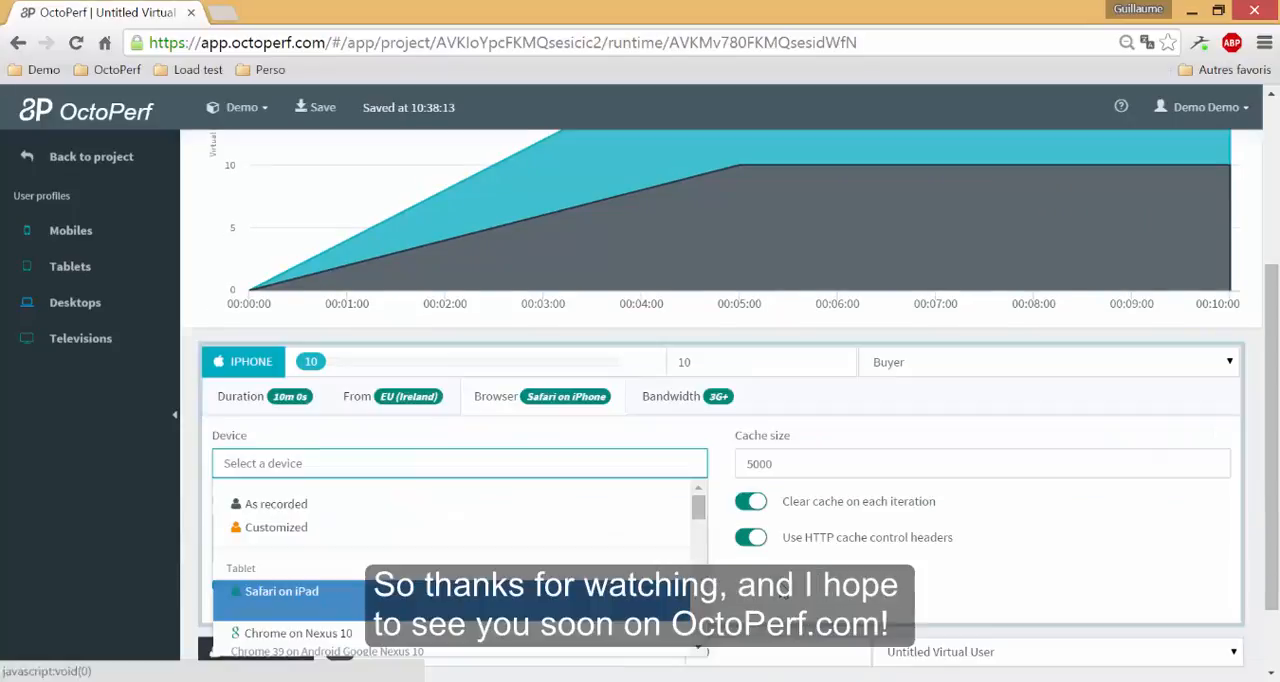
Examine the browser settings of the scenario's iPhone user load.
left_click(265, 584)
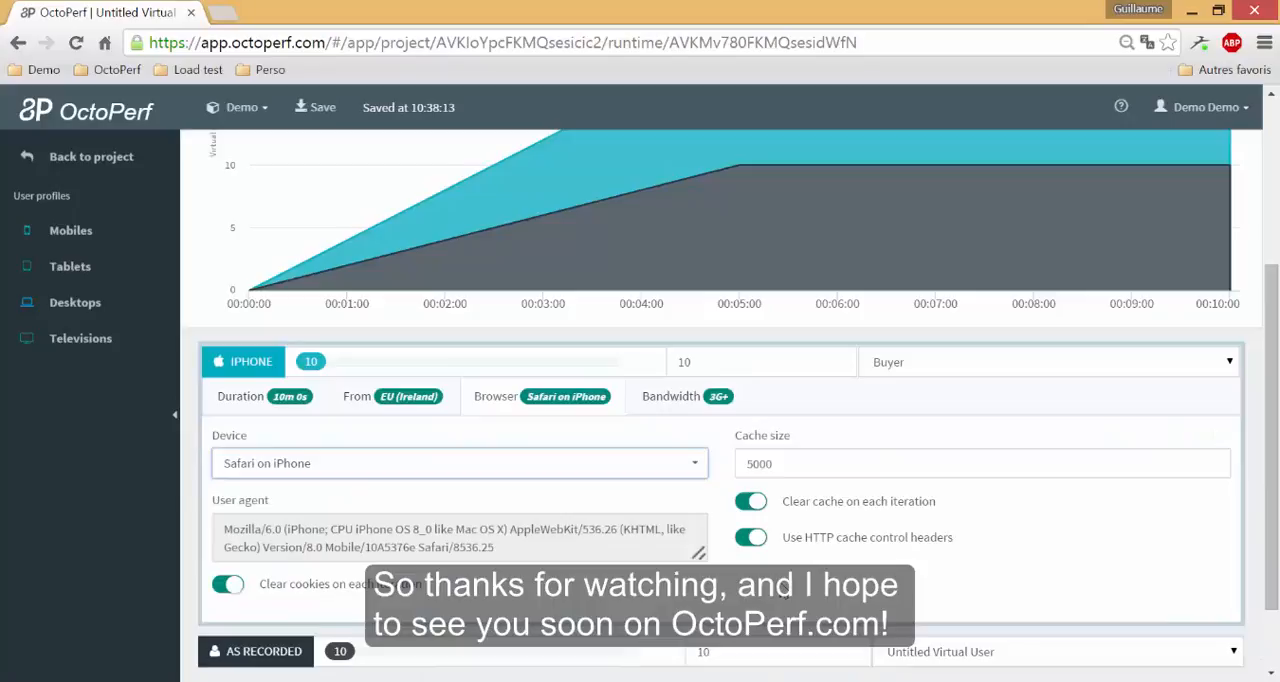
scroll(706, 602, "up", 3)
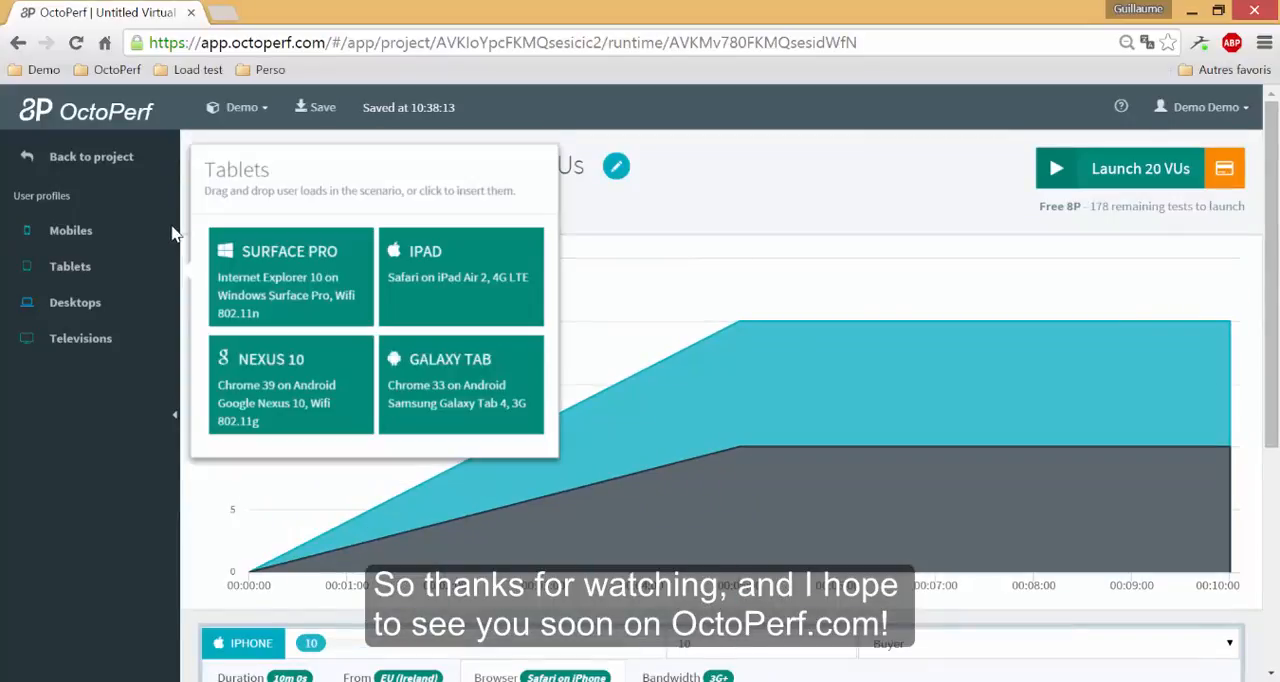